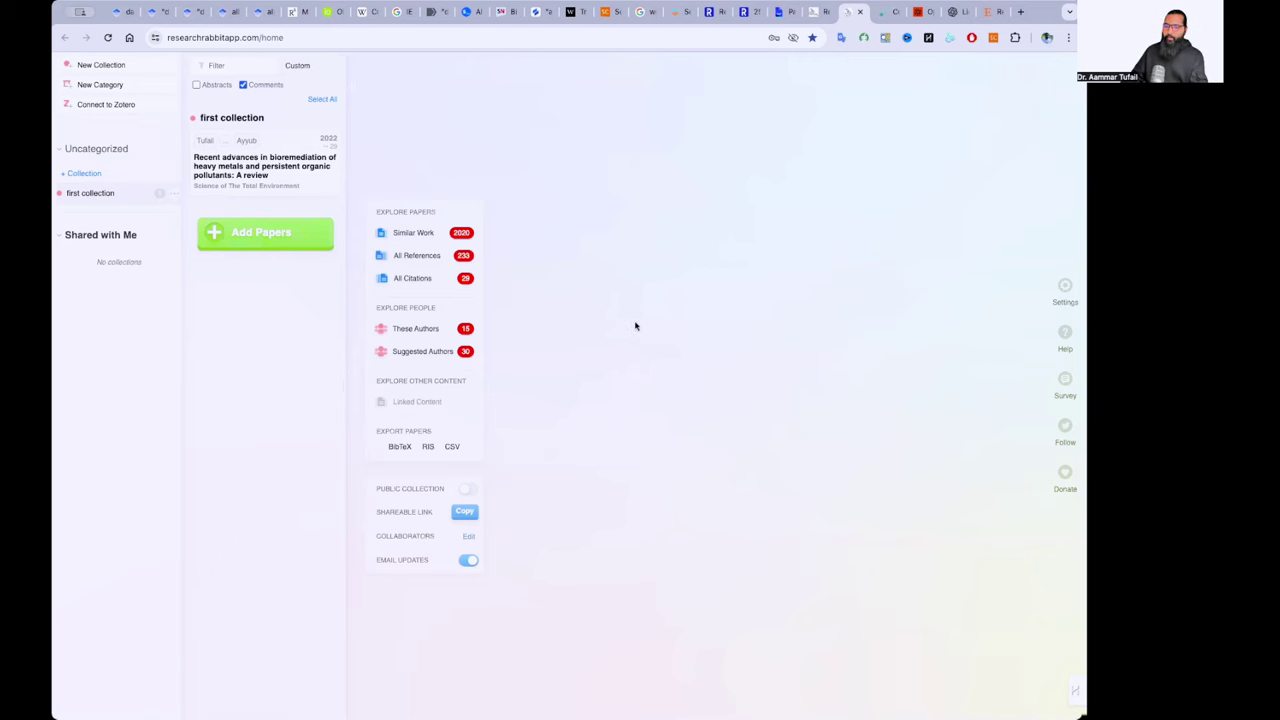
View the details of the heavy-metal bioremediation review in the first collection, expand its full author list, and clear the selection
click(225, 172)
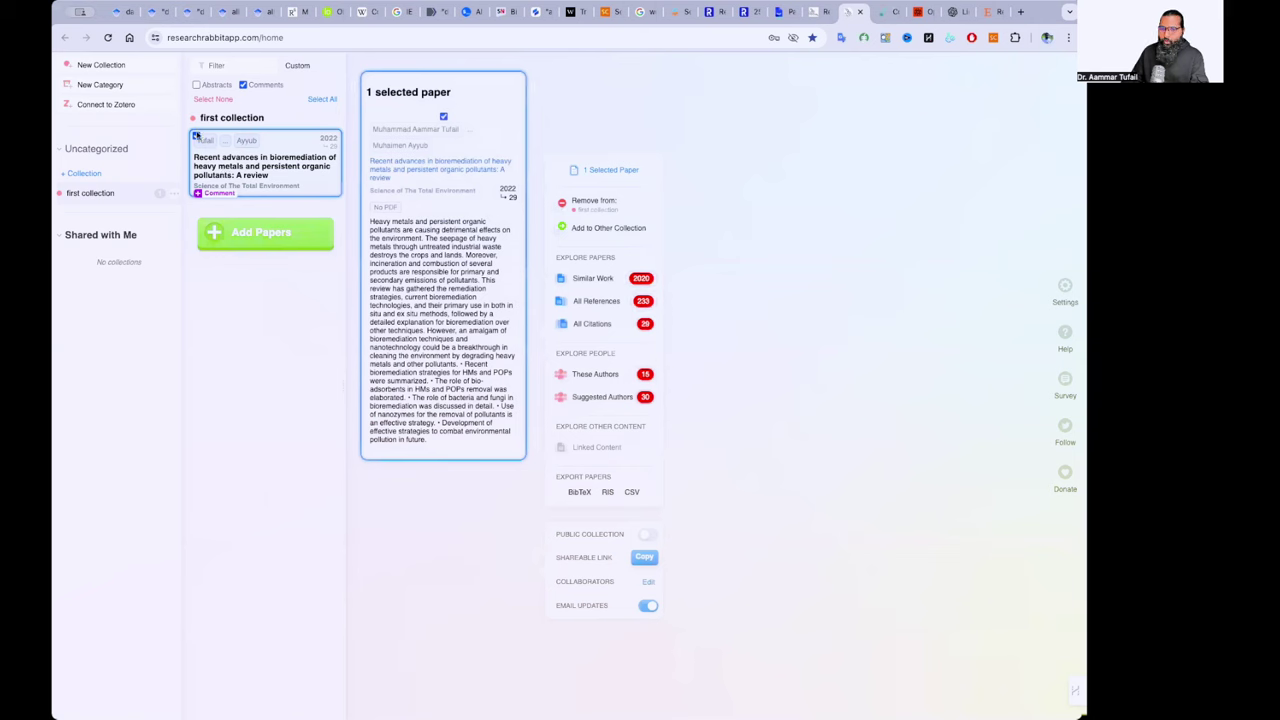
right_click(299, 188)
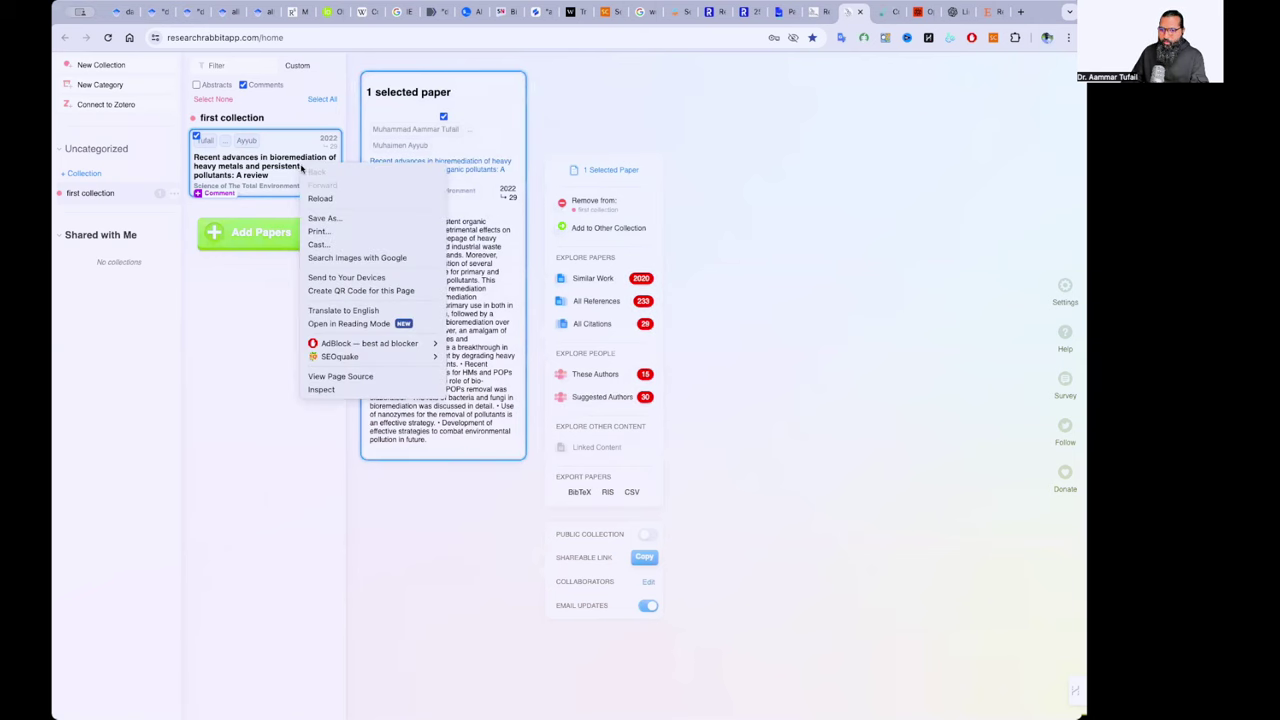
click(257, 150)
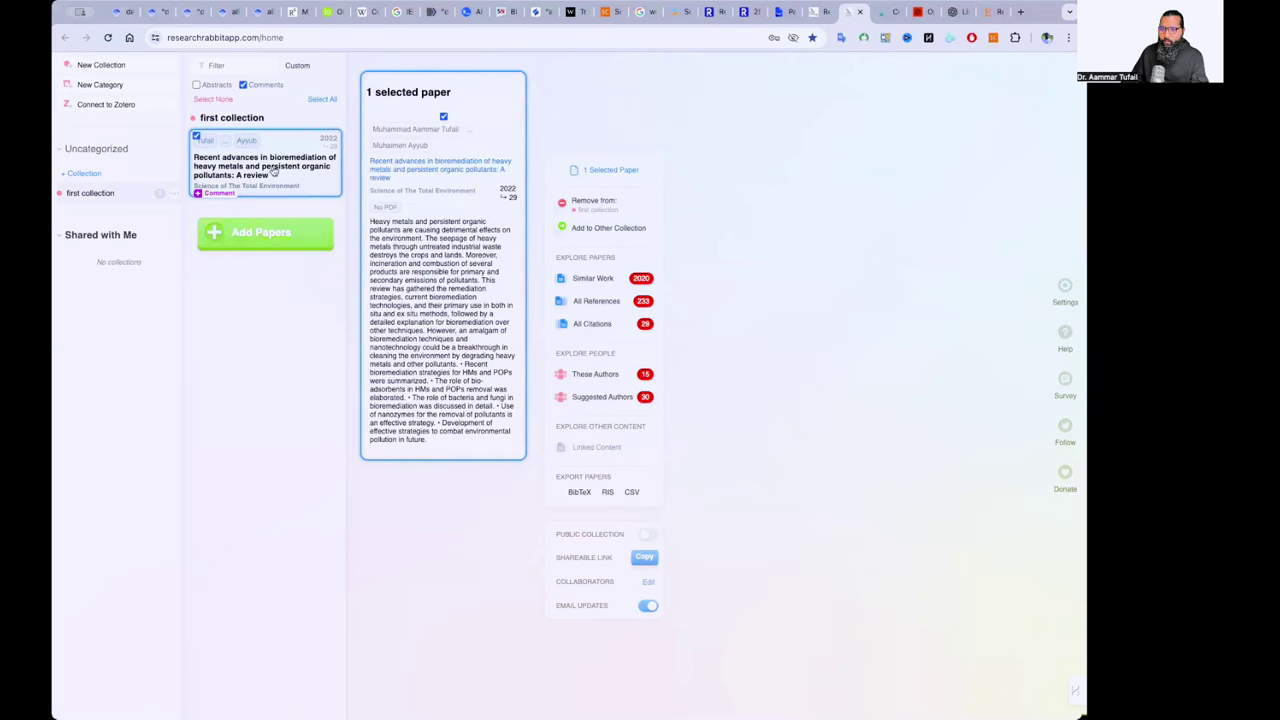
click(214, 100)
click(196, 136)
click(319, 150)
click(225, 141)
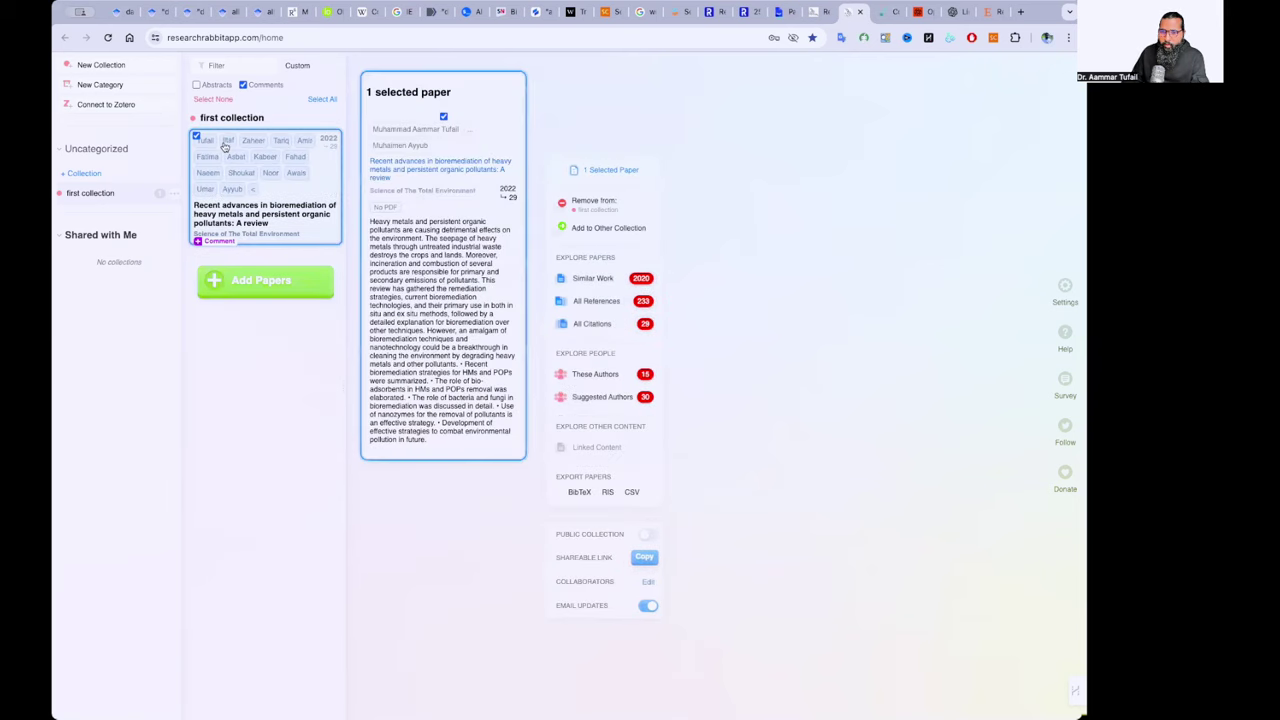
click(267, 210)
click(267, 218)
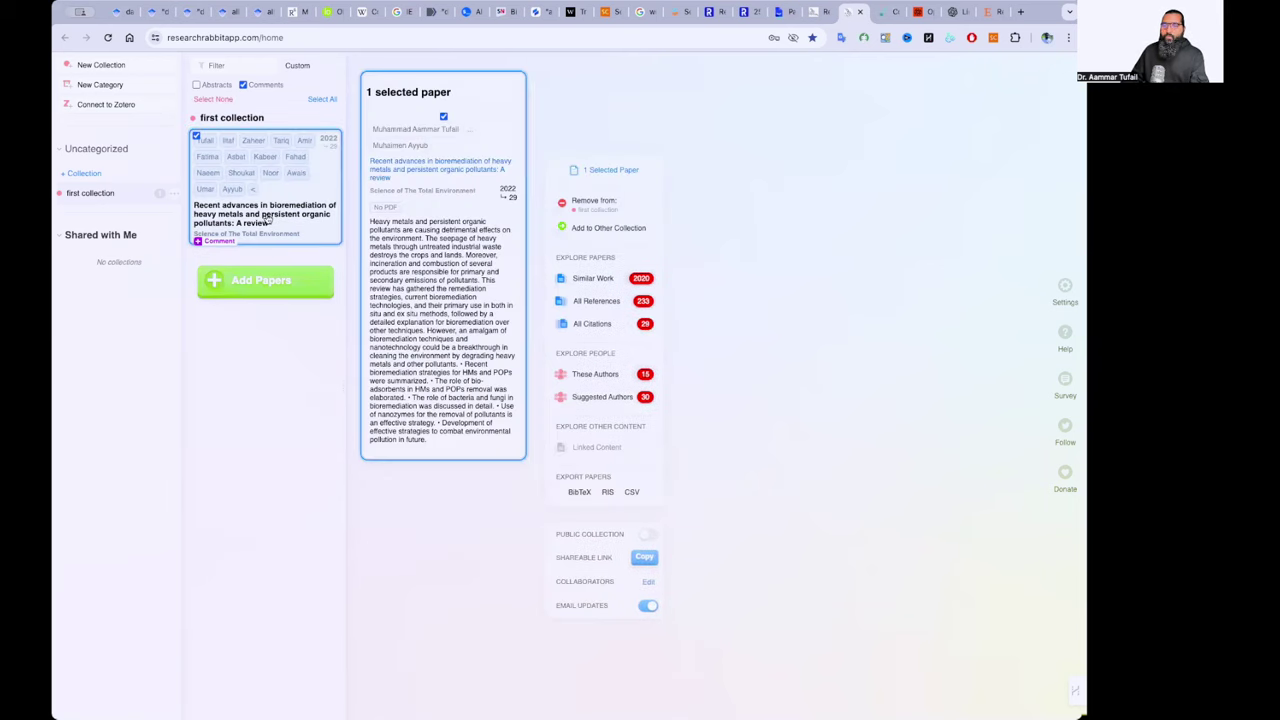
click(267, 218)
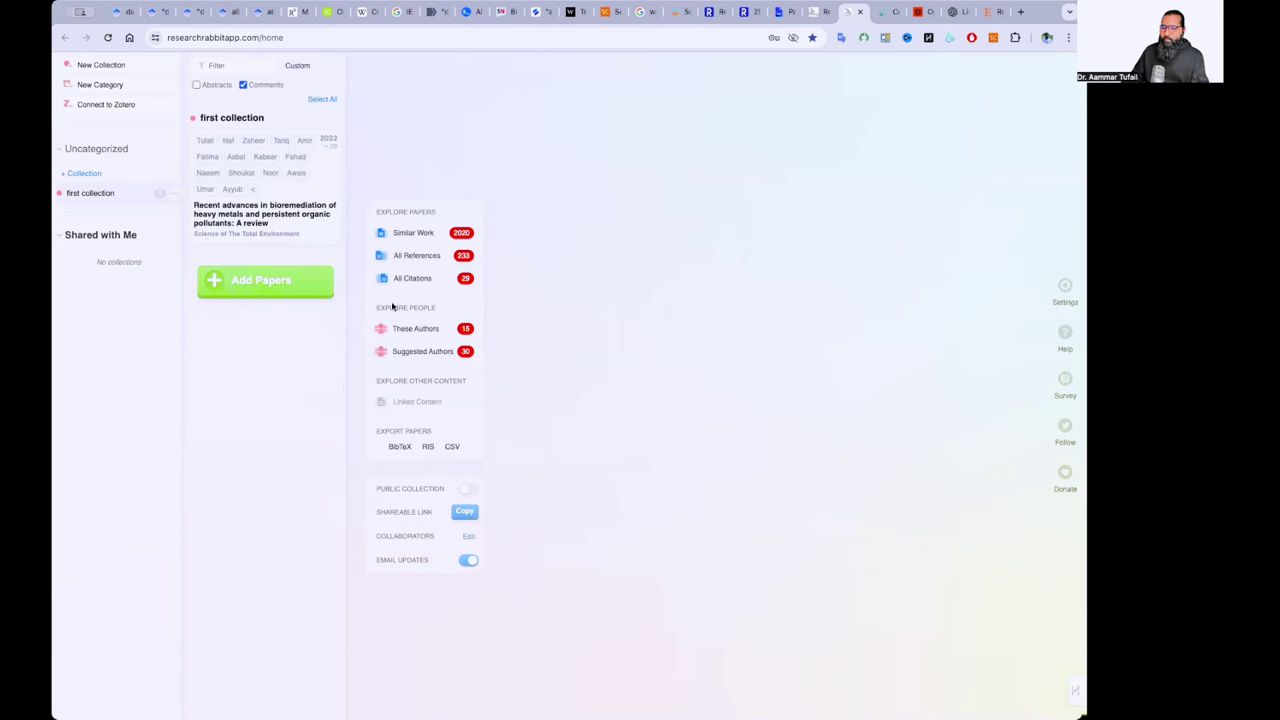
Start adding a paper to the first collection and copy the title of the biochar soil amendment review from its Springer Link page
click(268, 287)
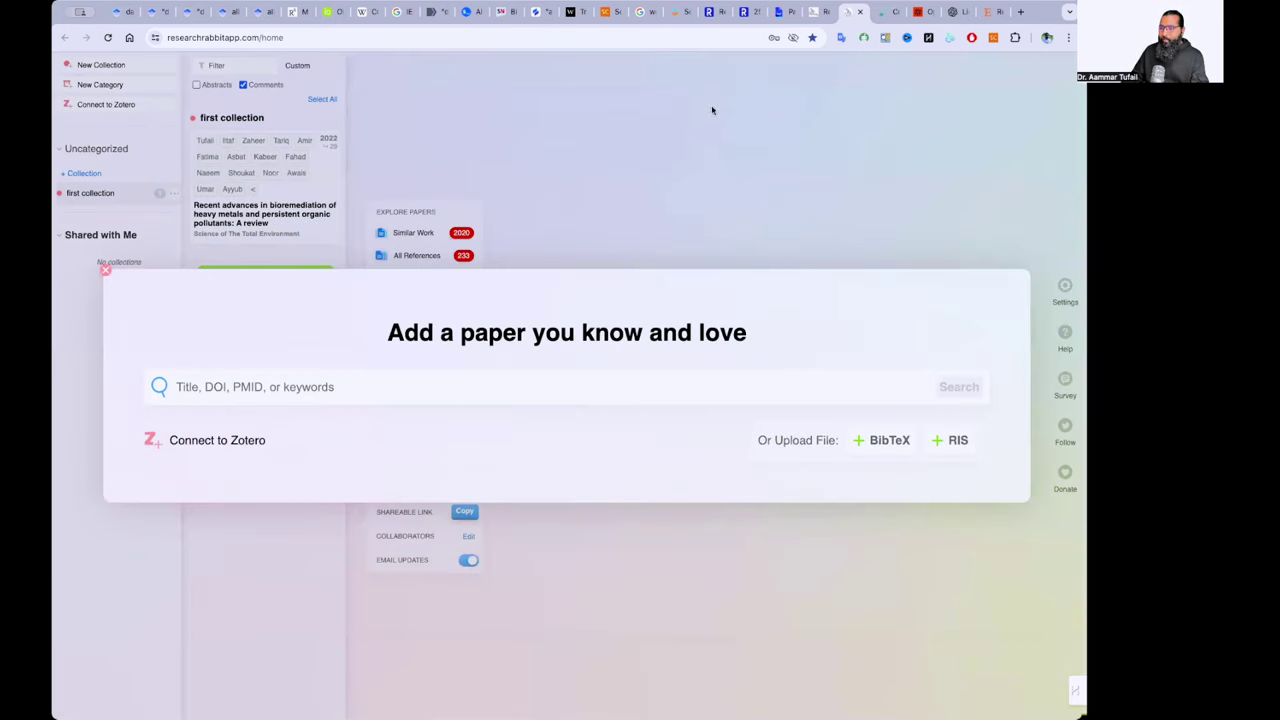
click(508, 12)
scroll(250, 245, up, 5)
drag(157, 203, 494, 274)
key(ctrl+c)
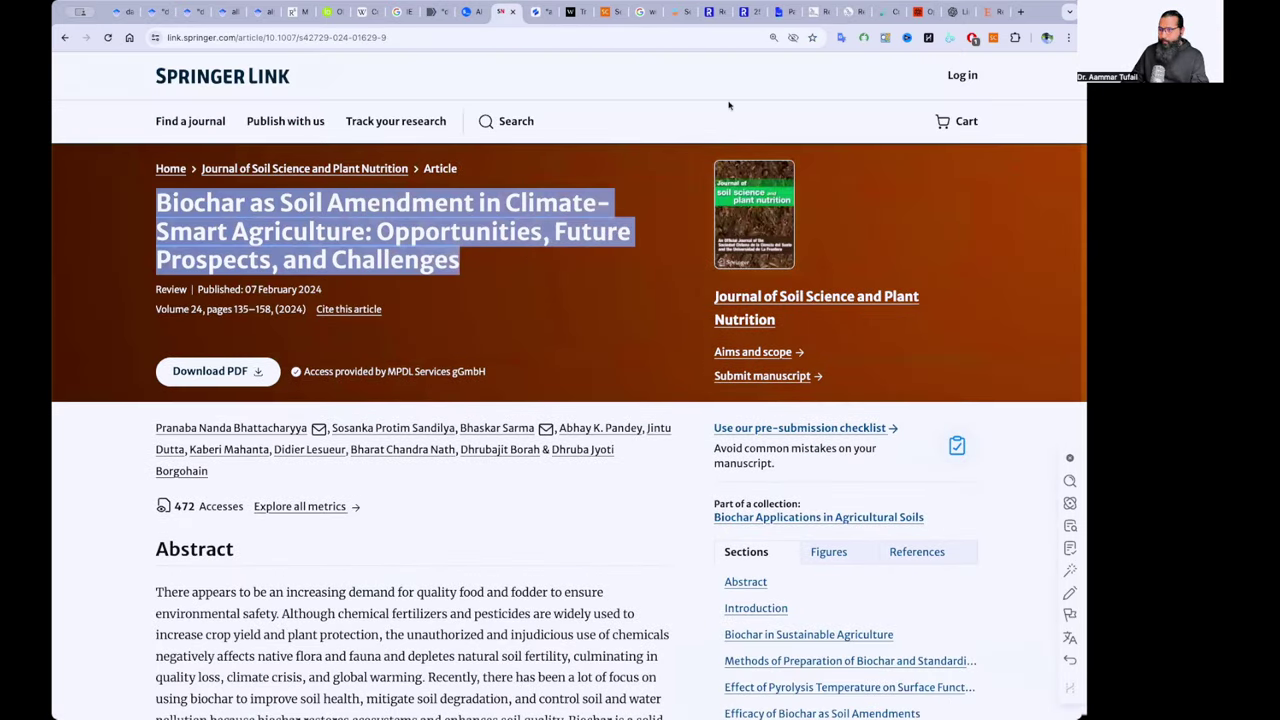
Search all subject areas for "Biochar as Soil Amendment in Climate-Smart Agriculture: Opportunities, Future Prospects, and Challenges" and add the paper to the collection
click(818, 11)
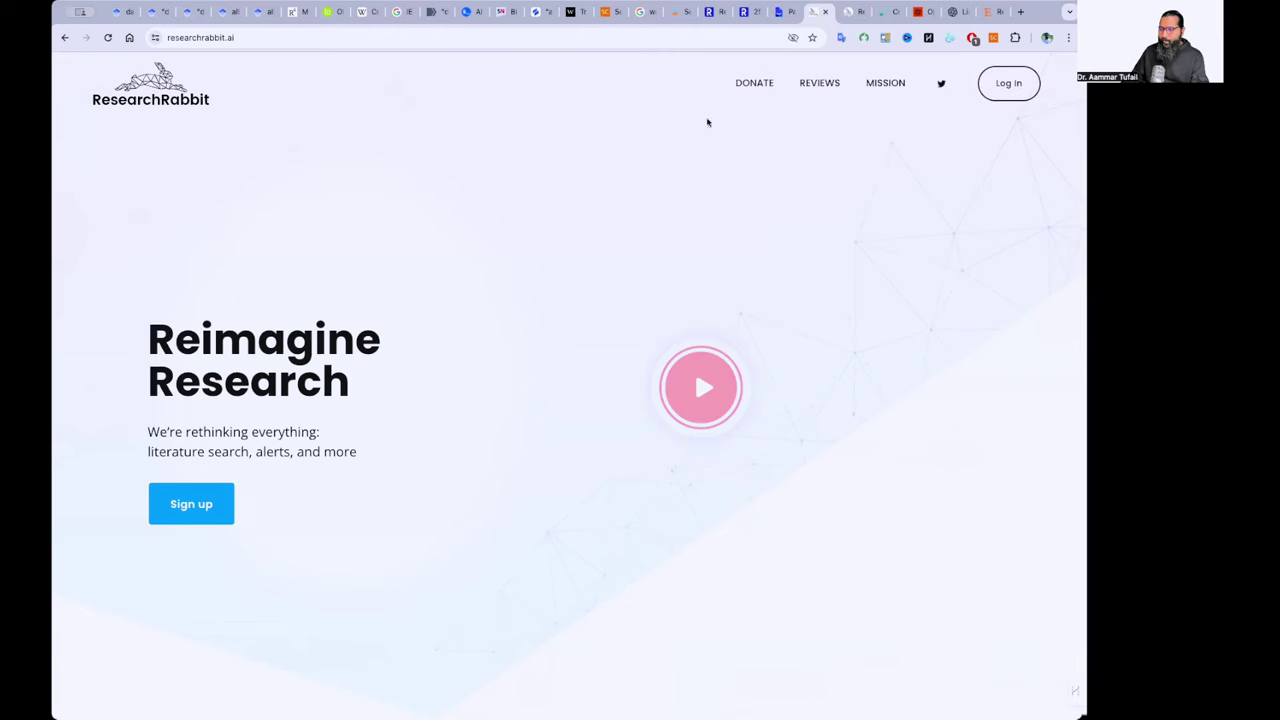
click(825, 12)
key(ctrl+v)
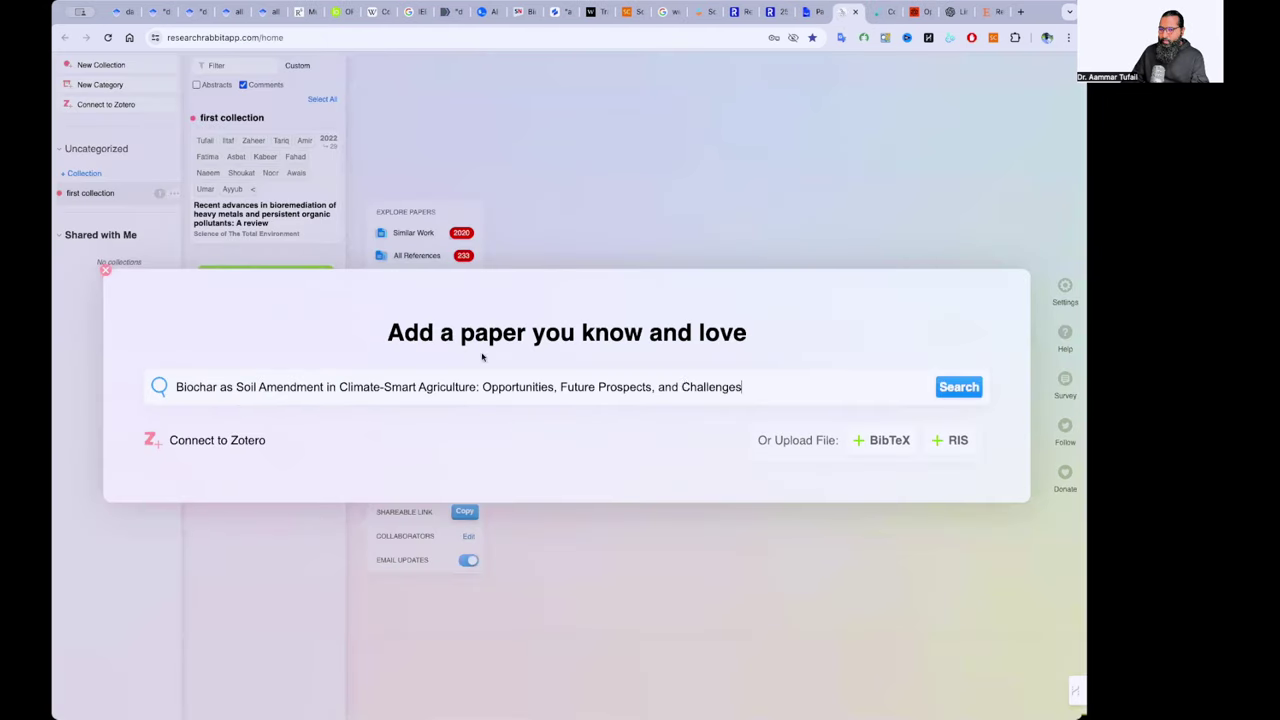
click(959, 389)
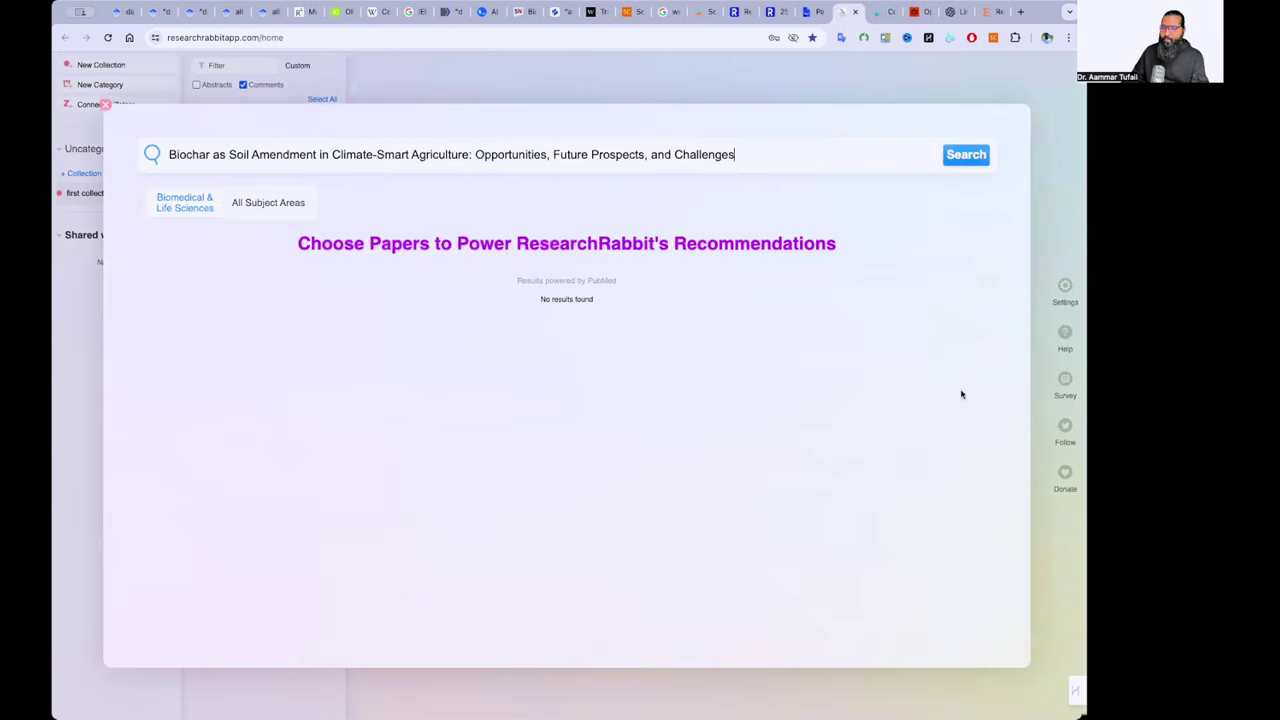
click(270, 204)
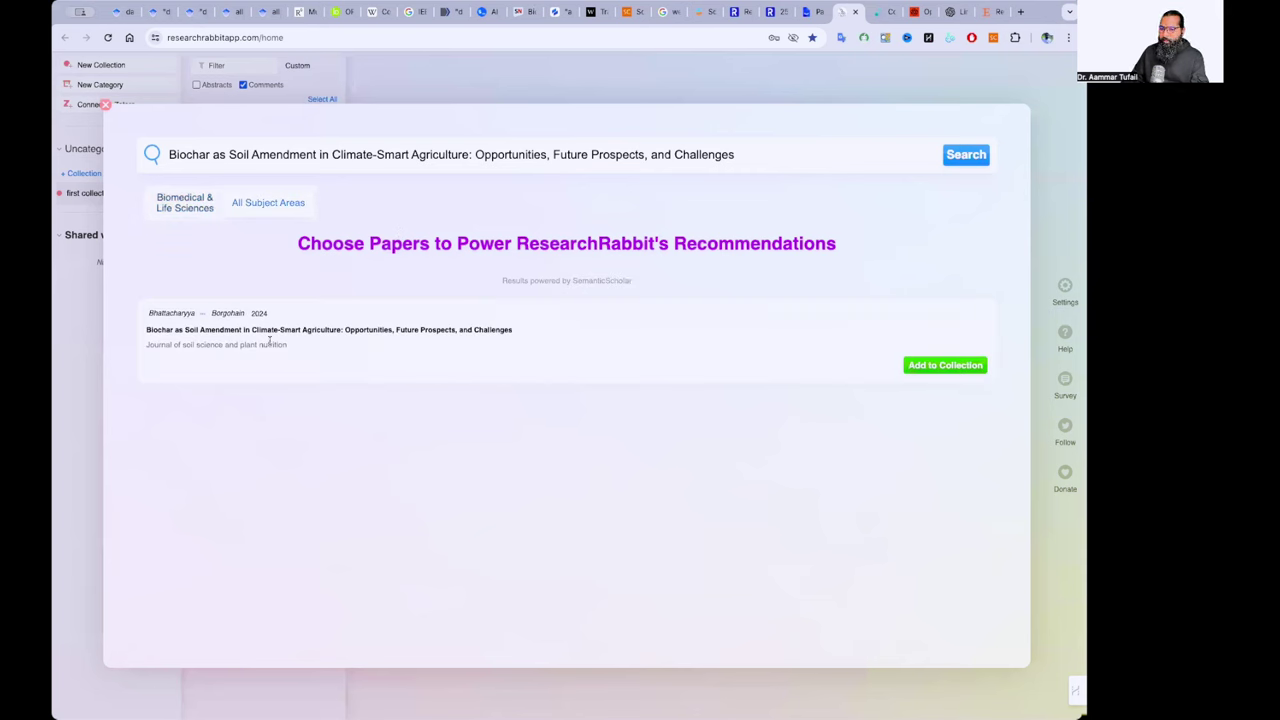
click(947, 366)
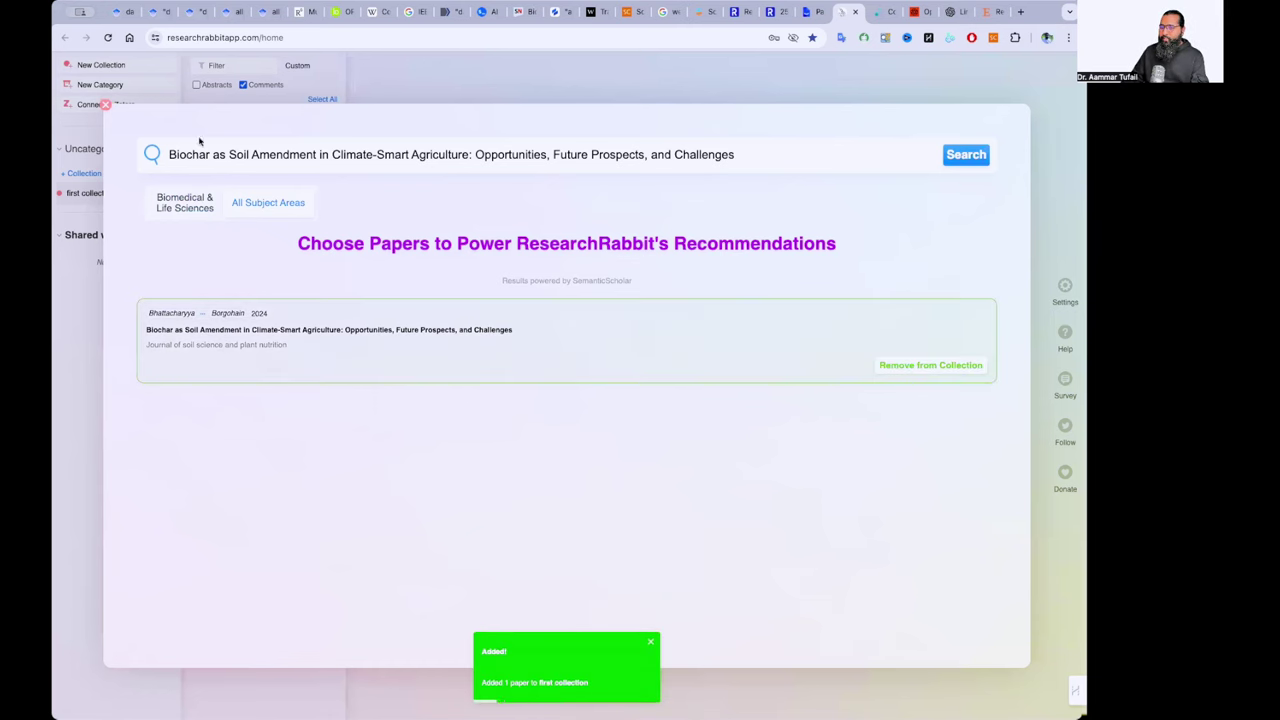
click(106, 104)
Remove the paper "Recent advances in bioremediation of heavy metals and persistent organic pollutants: A review" from the first collection
scroll(187, 172, up, 5)
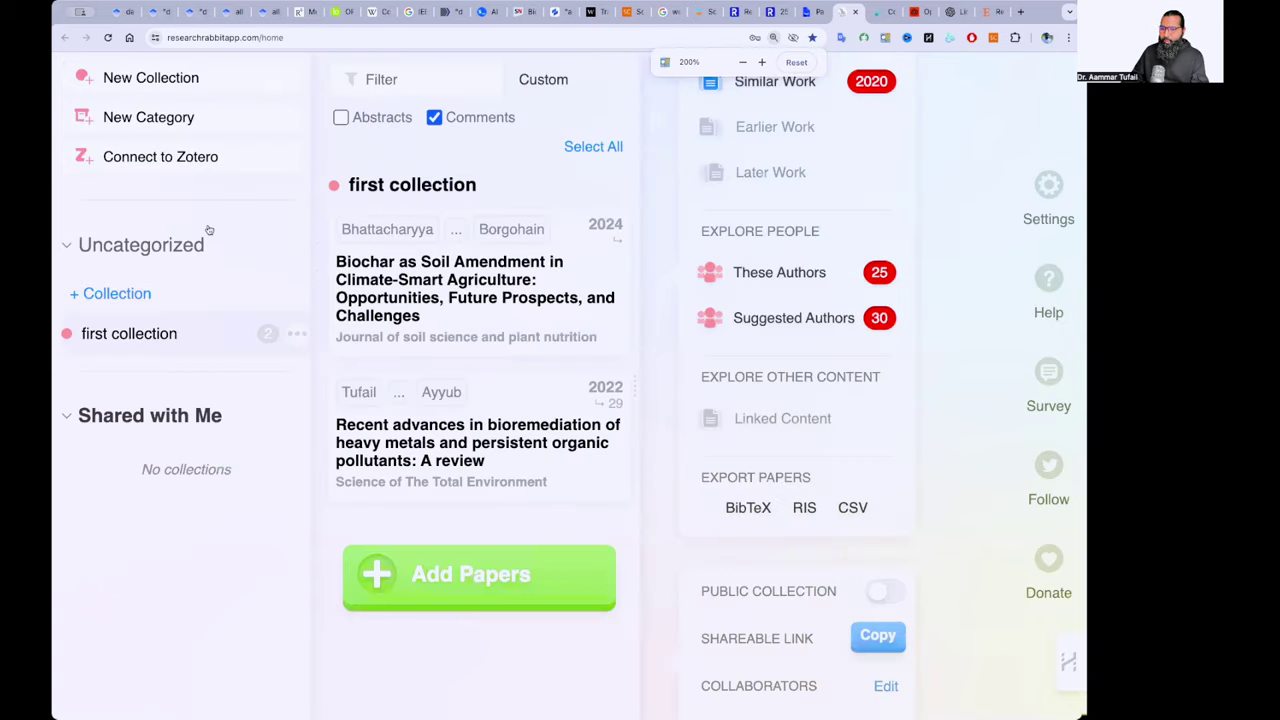
scroll(210, 230, down, 3)
scroll(315, 240, up, 2)
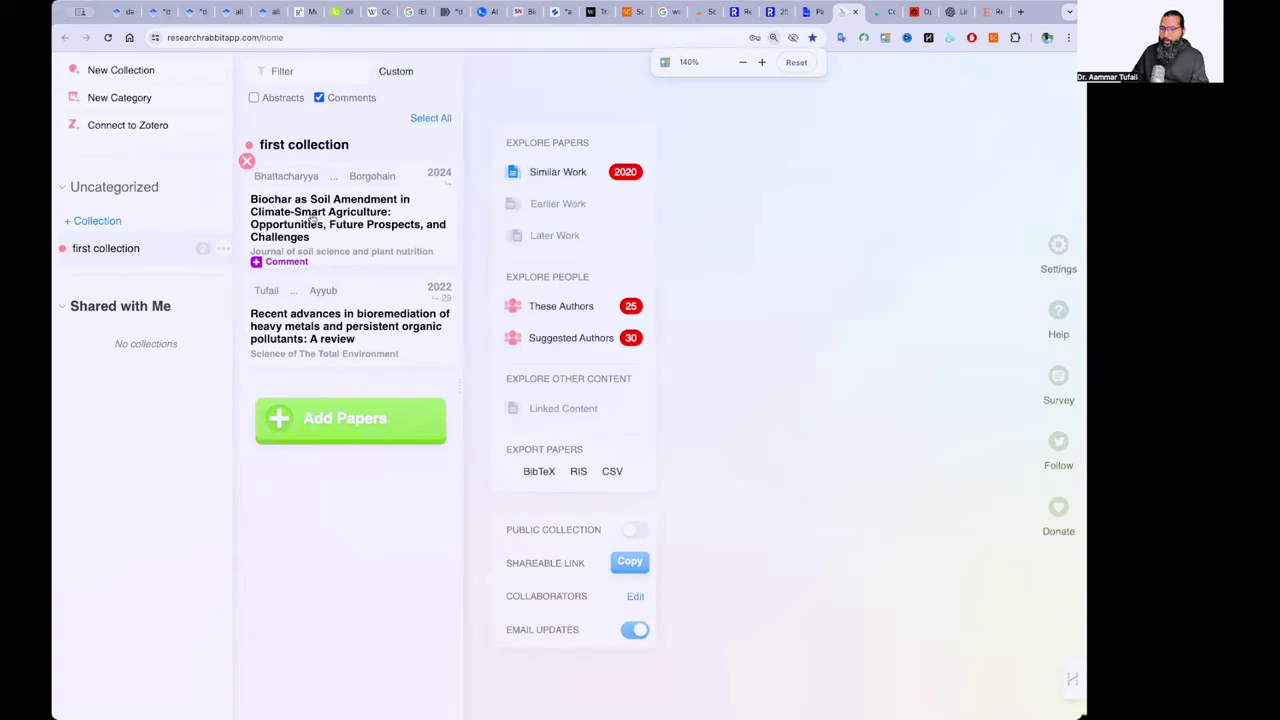
click(247, 275)
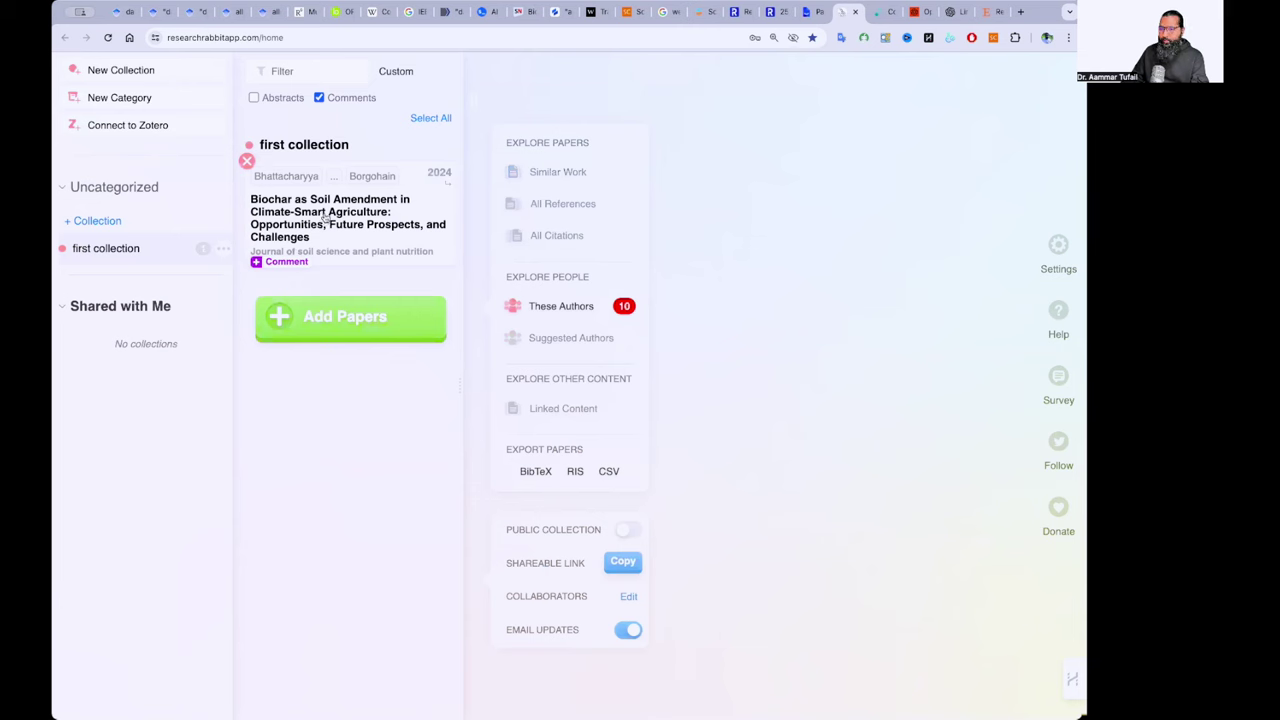
Turn on abstracts in the paper list and view the biochar paper's detail card
click(253, 97)
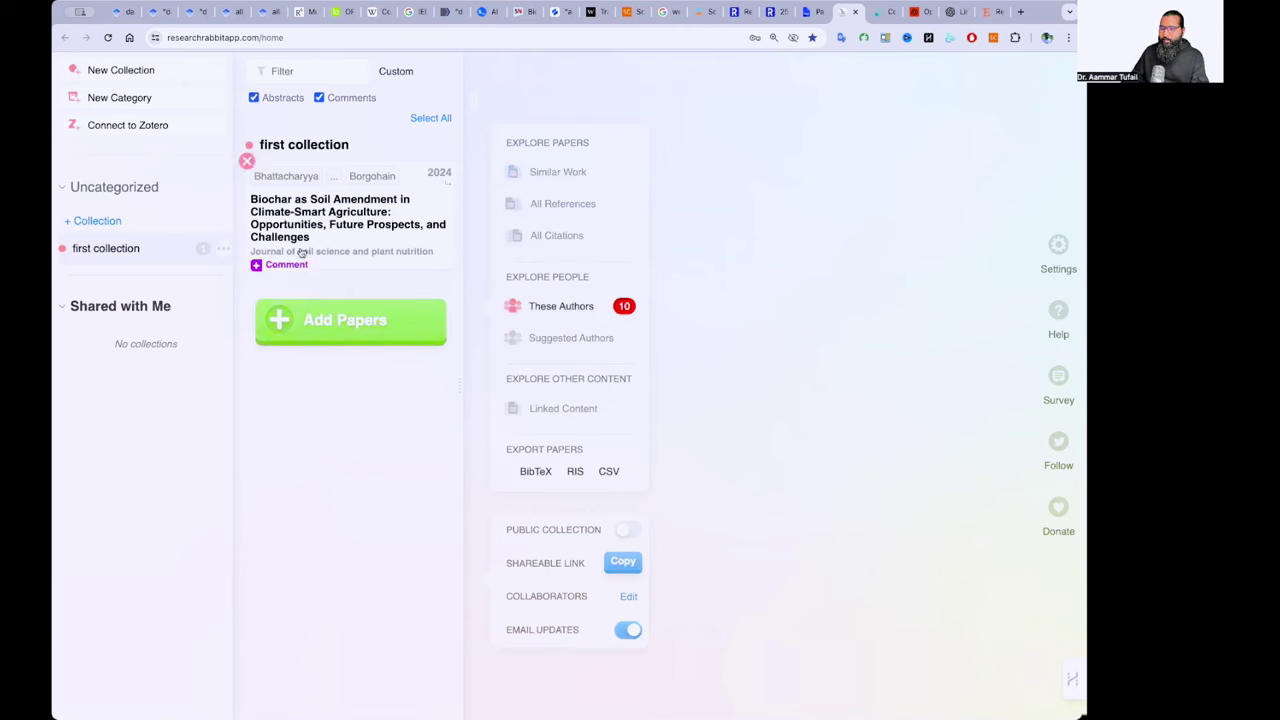
click(343, 222)
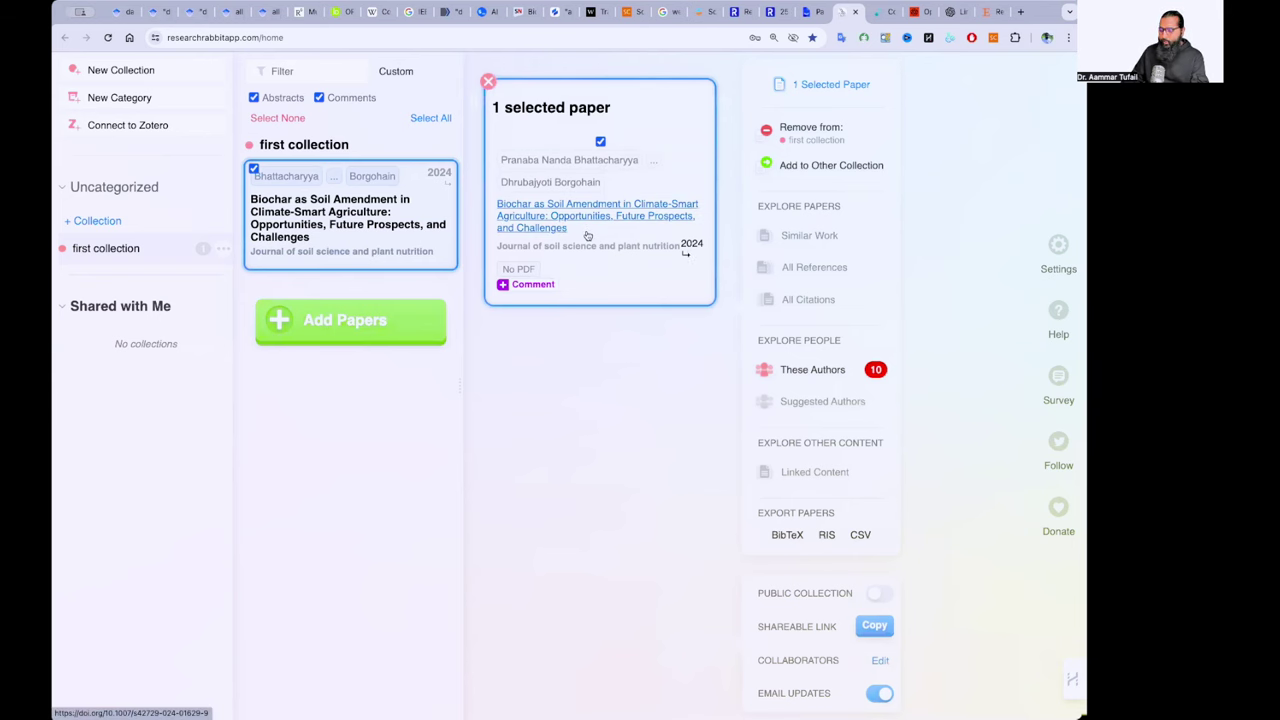
key(ctrl+minus)
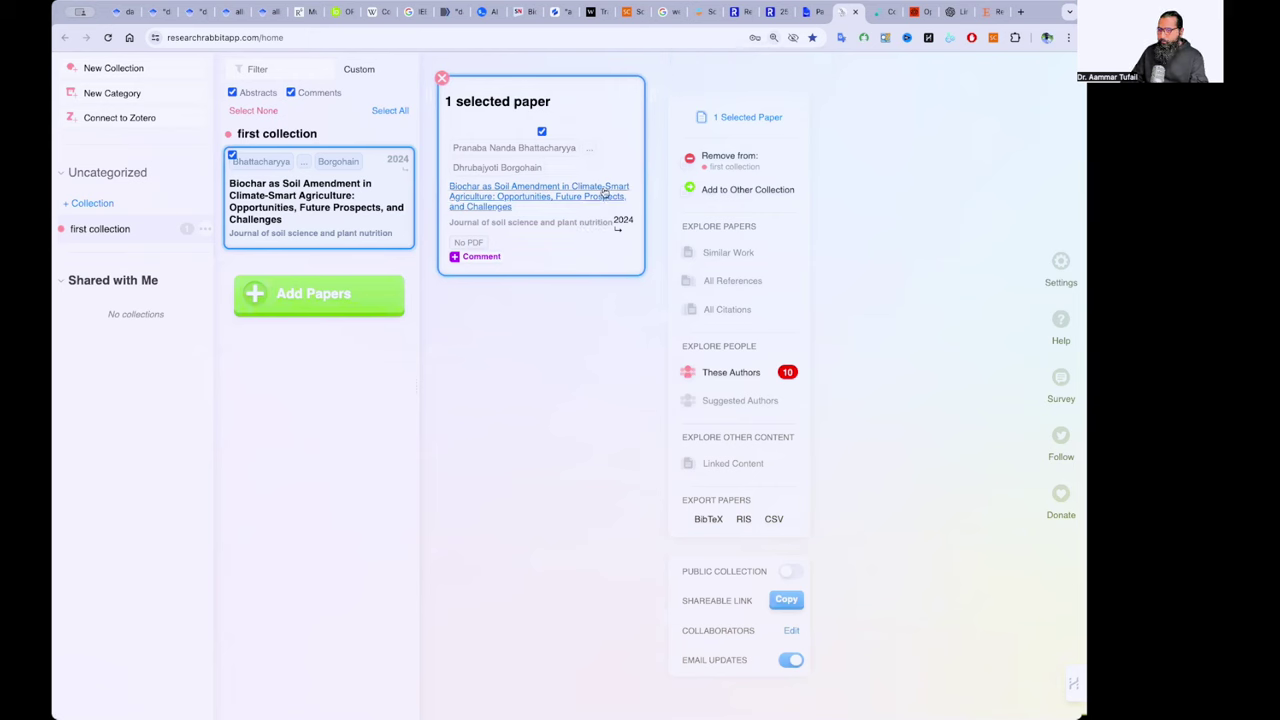
click(352, 199)
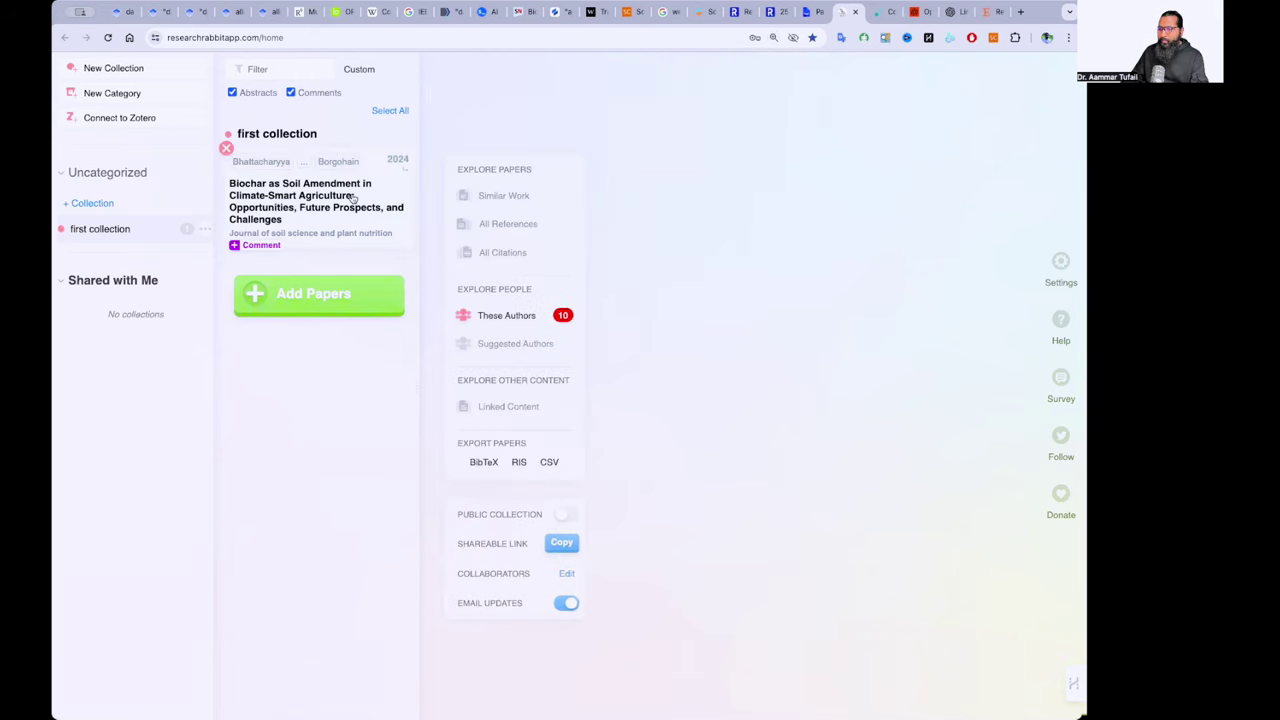
click(352, 199)
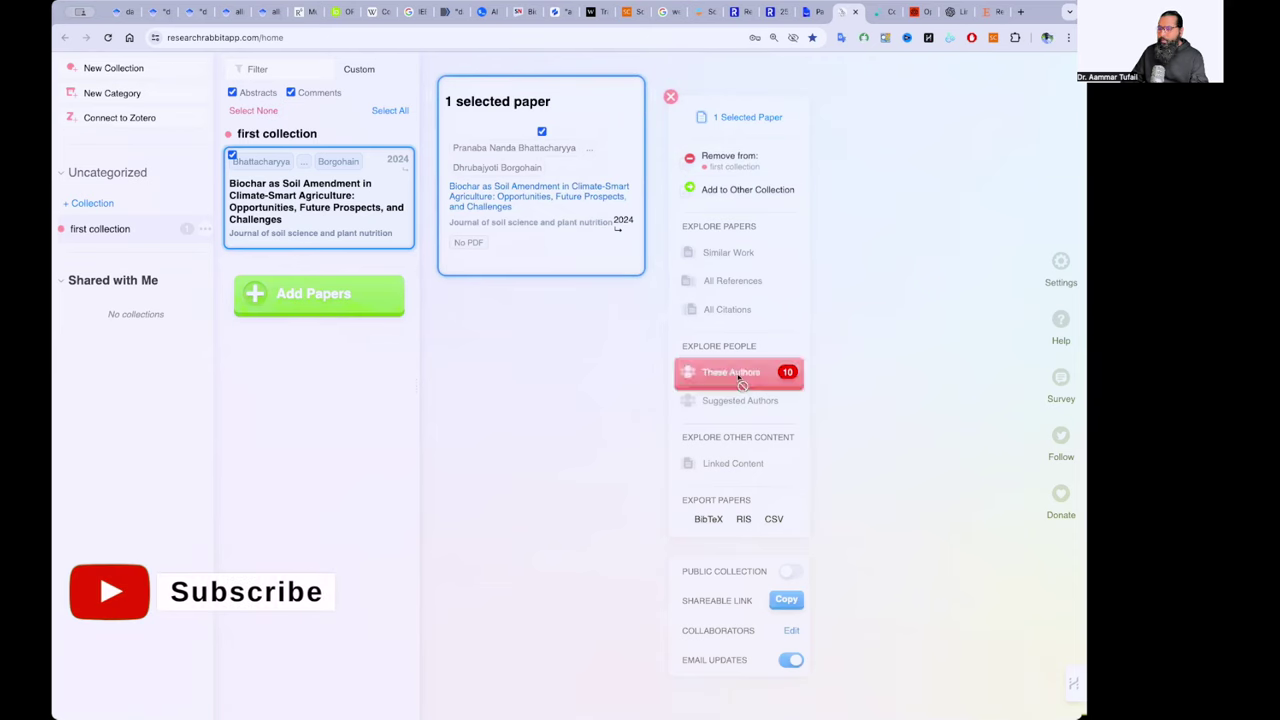
Open the biochar paper's linked article page, return to the collection, and recheck the paper's detail card
click(503, 194)
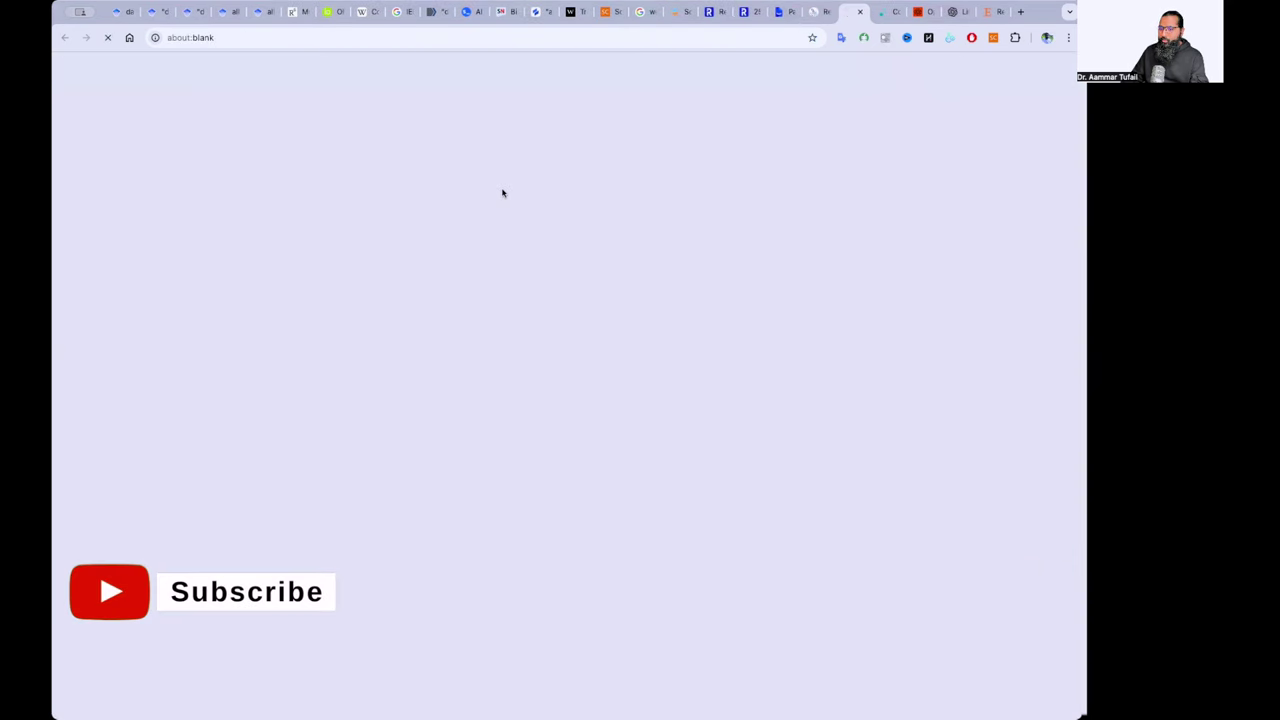
key(ctrl+shift+Tab)
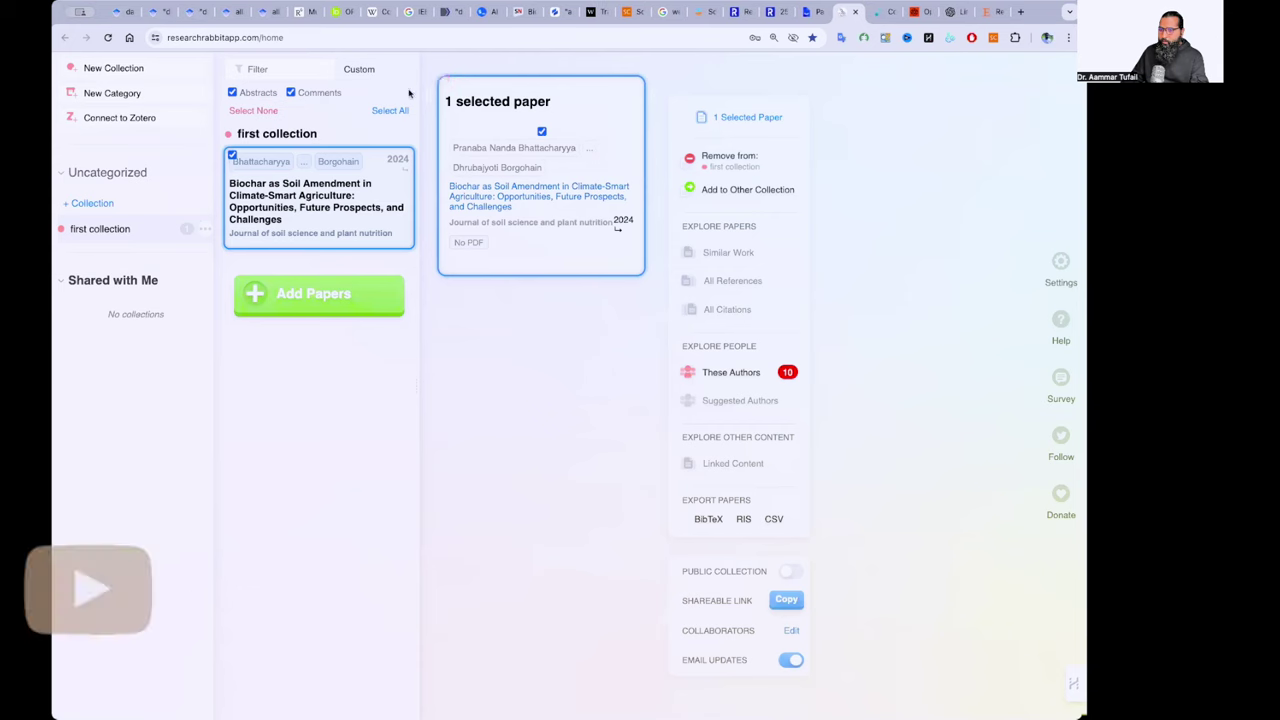
click(441, 78)
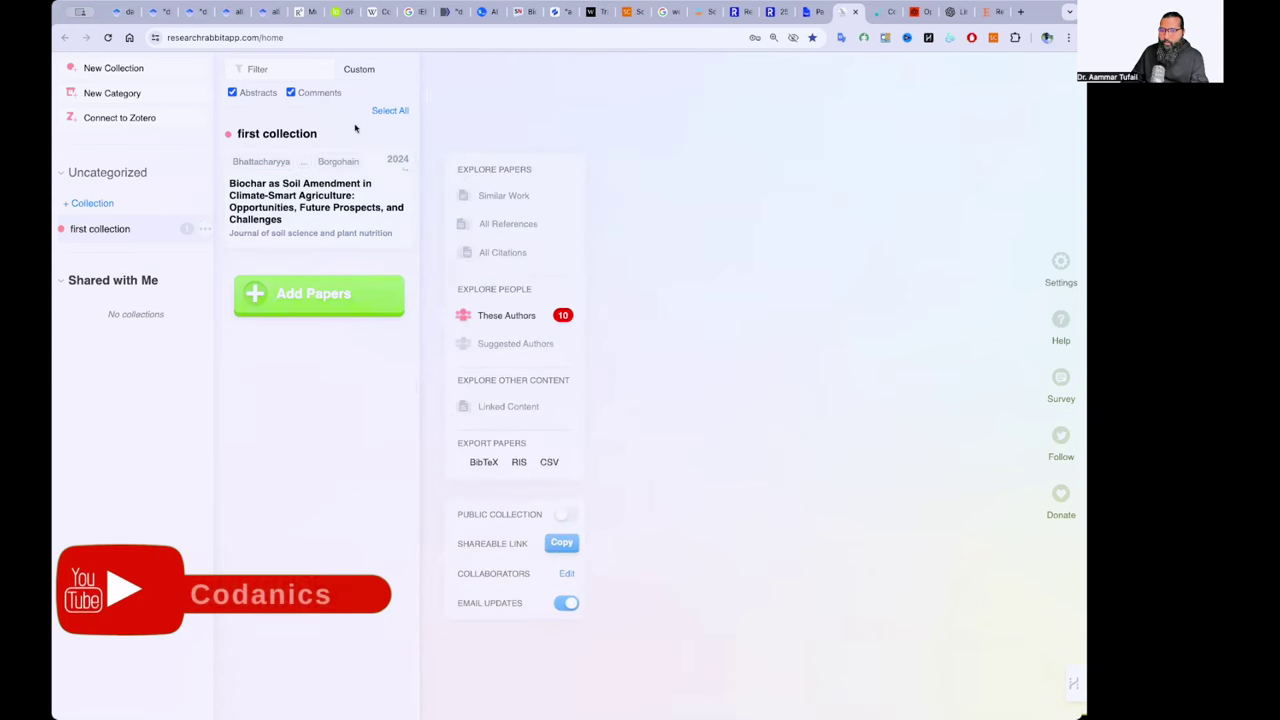
click(365, 210)
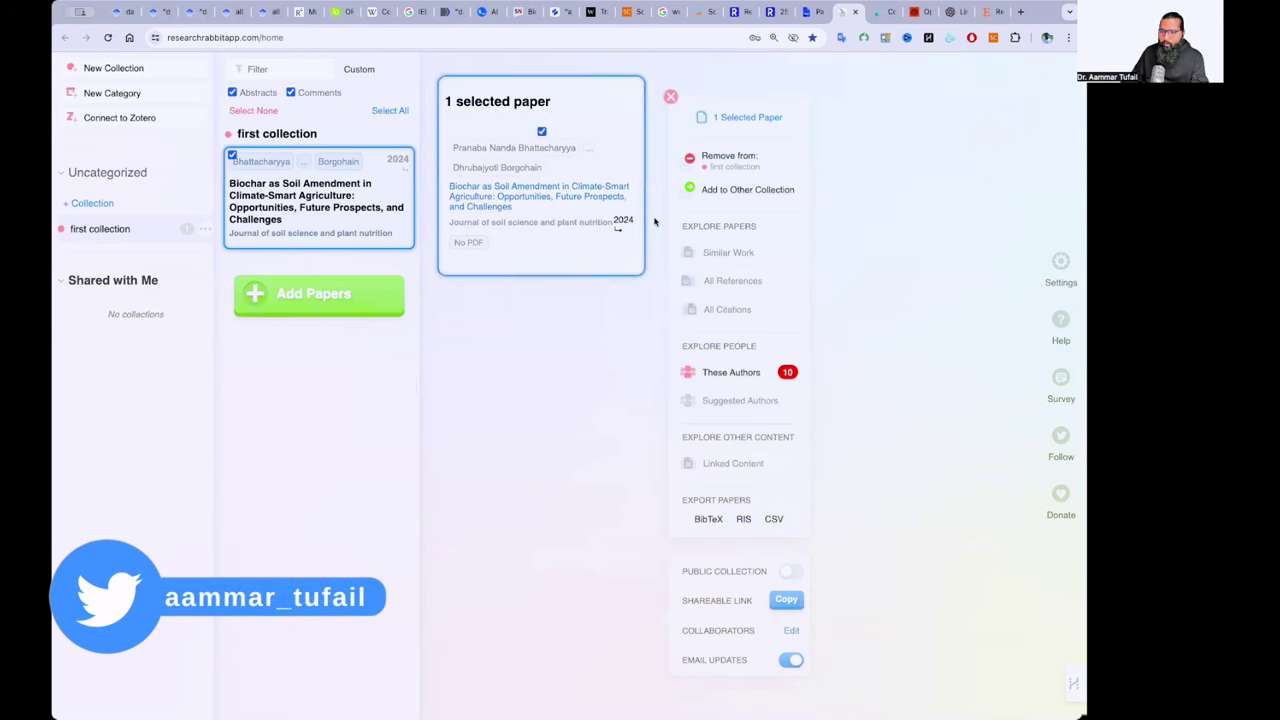
click(315, 240)
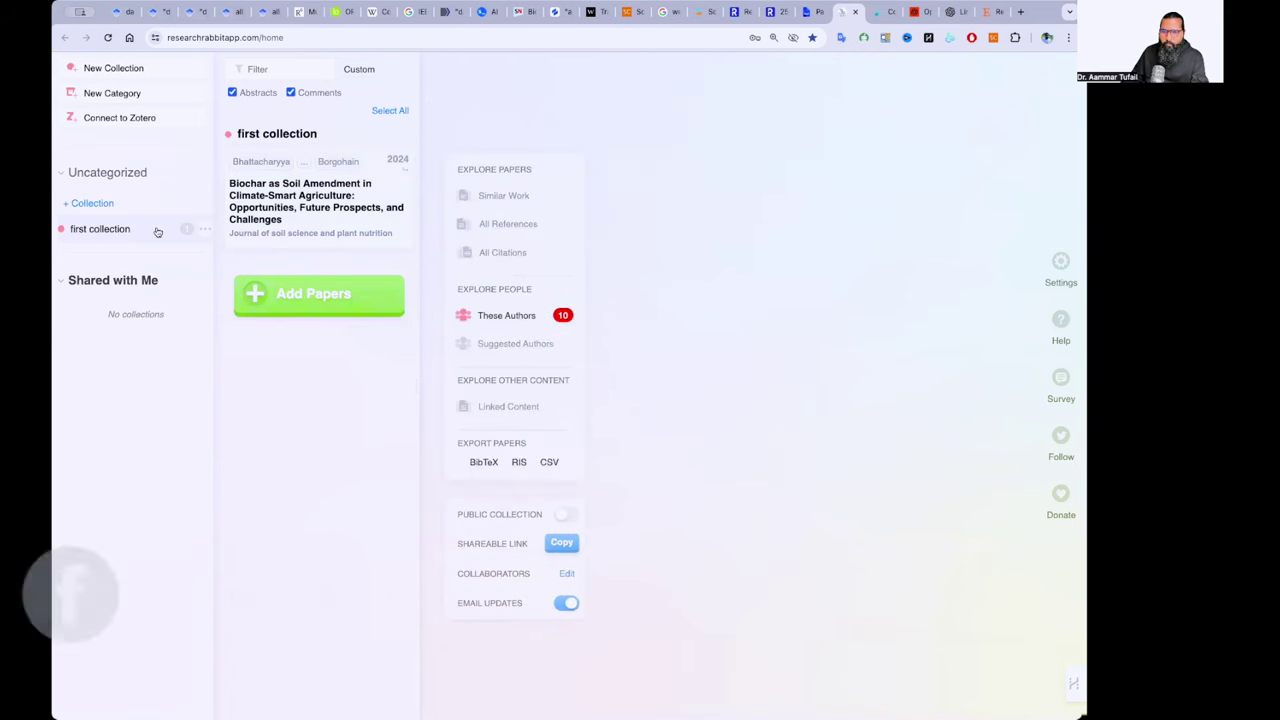
Start adding another paper and copy the title of the heavy-metal bioremediation review from your own Google Scholar profile
click(318, 295)
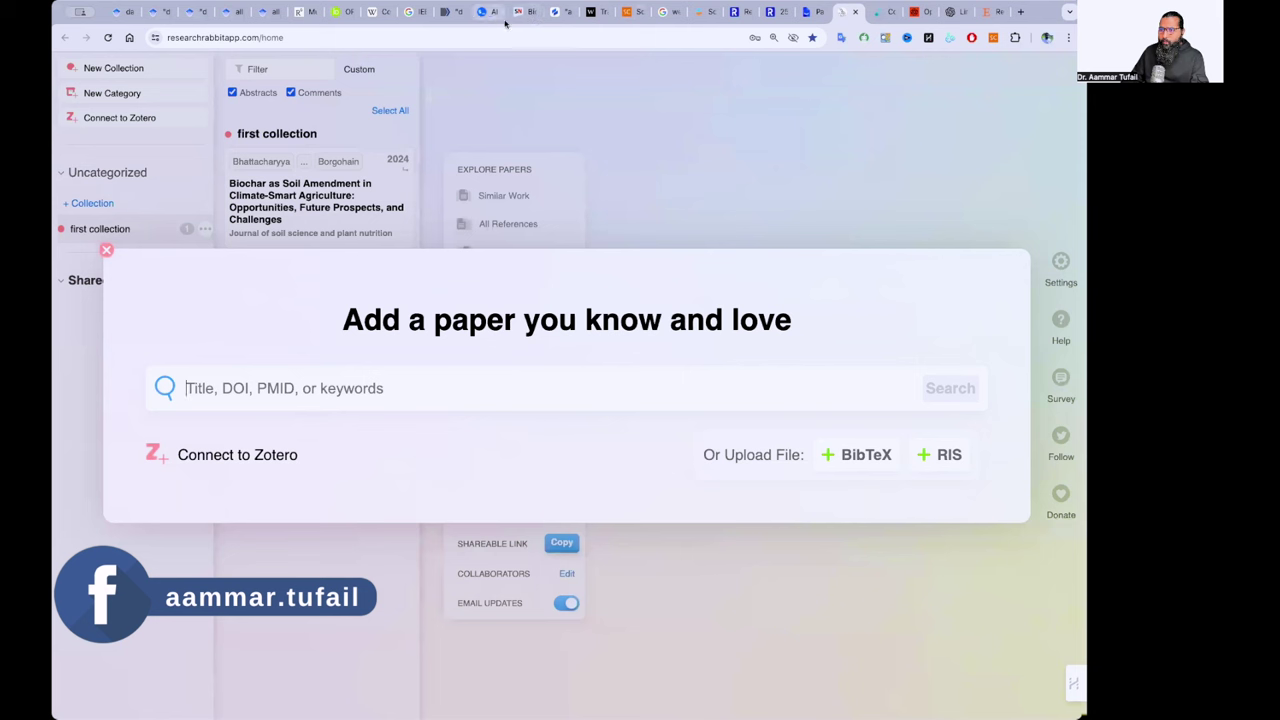
click(262, 12)
click(147, 103)
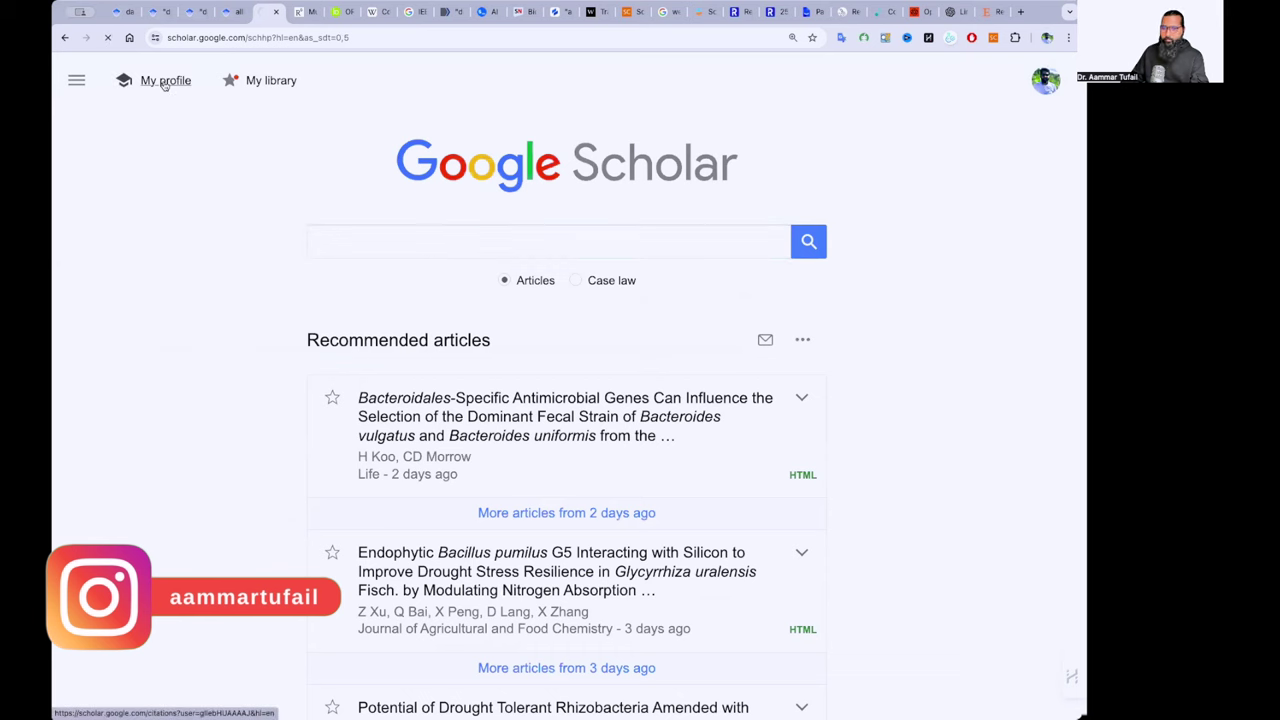
click(163, 84)
scroll(229, 424, down, 3)
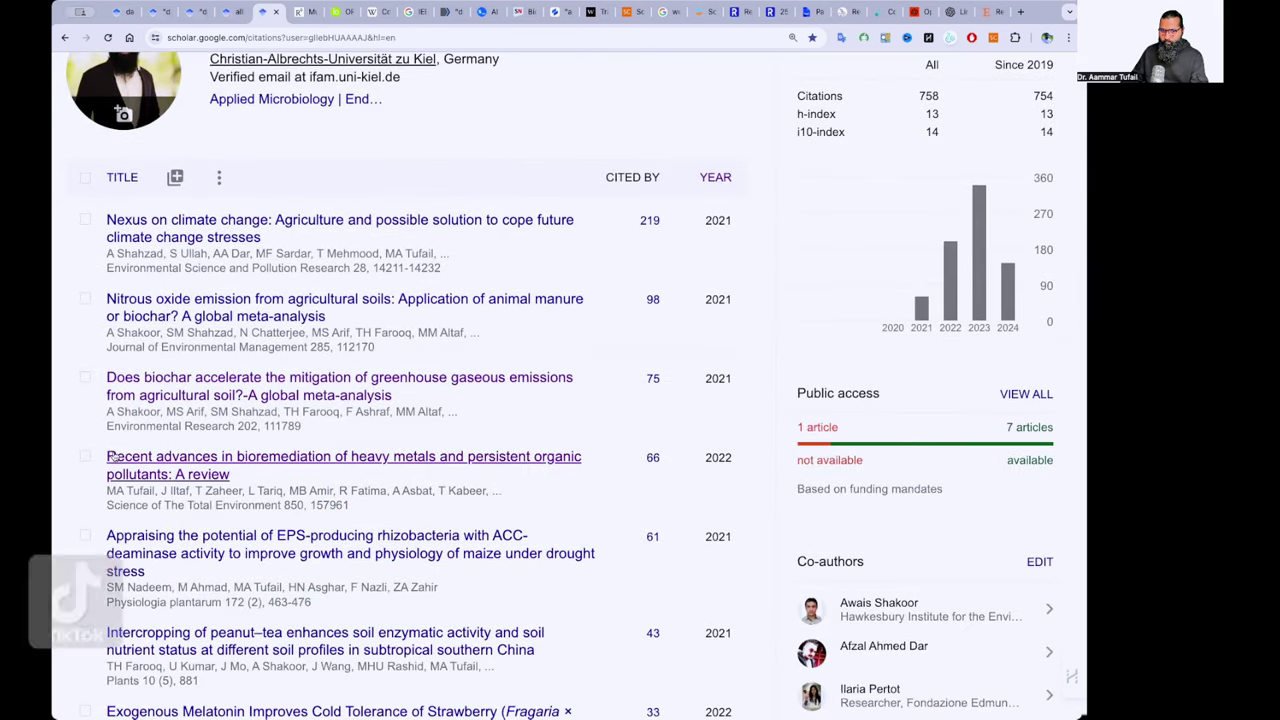
triple_click(187, 460)
drag(187, 462, 106, 458)
key(ctrl+c)
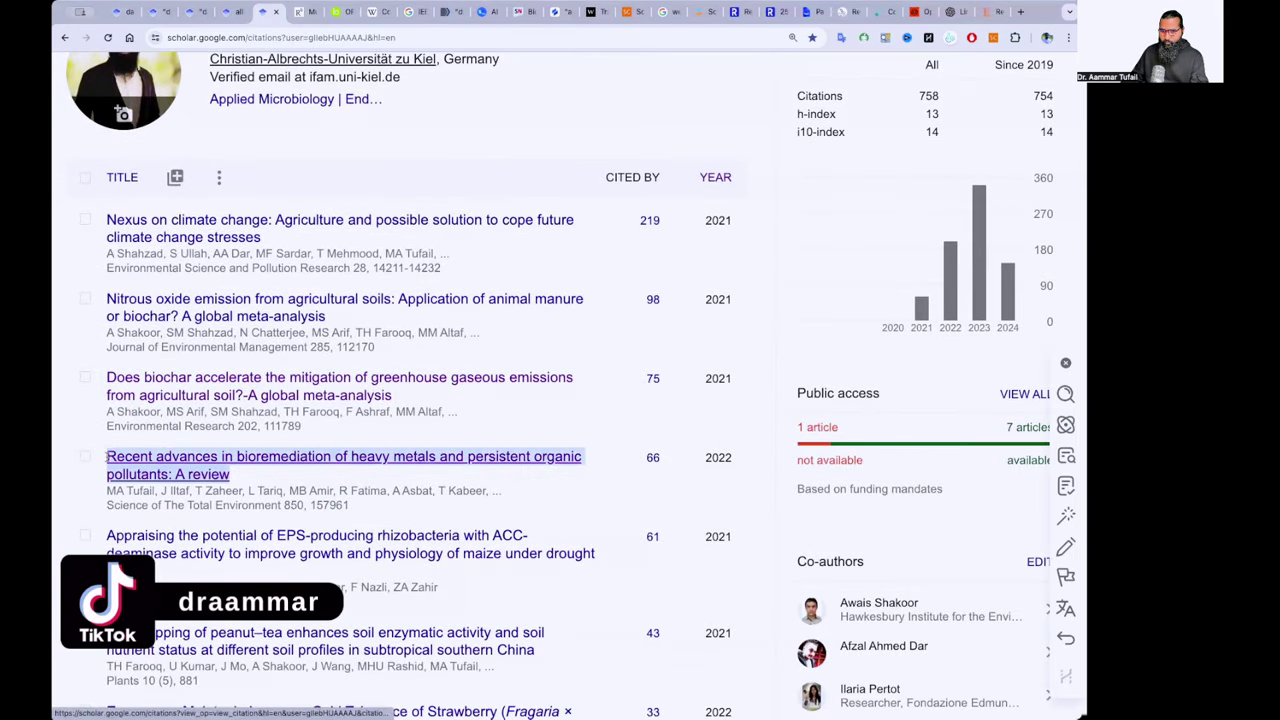
Search for "Recent advances in bioremediation of heavy metals and persistent organic pollutants: A review" in ResearchRabbit and add it to the first collection
click(841, 12)
click(389, 384)
key(ctrl+v)
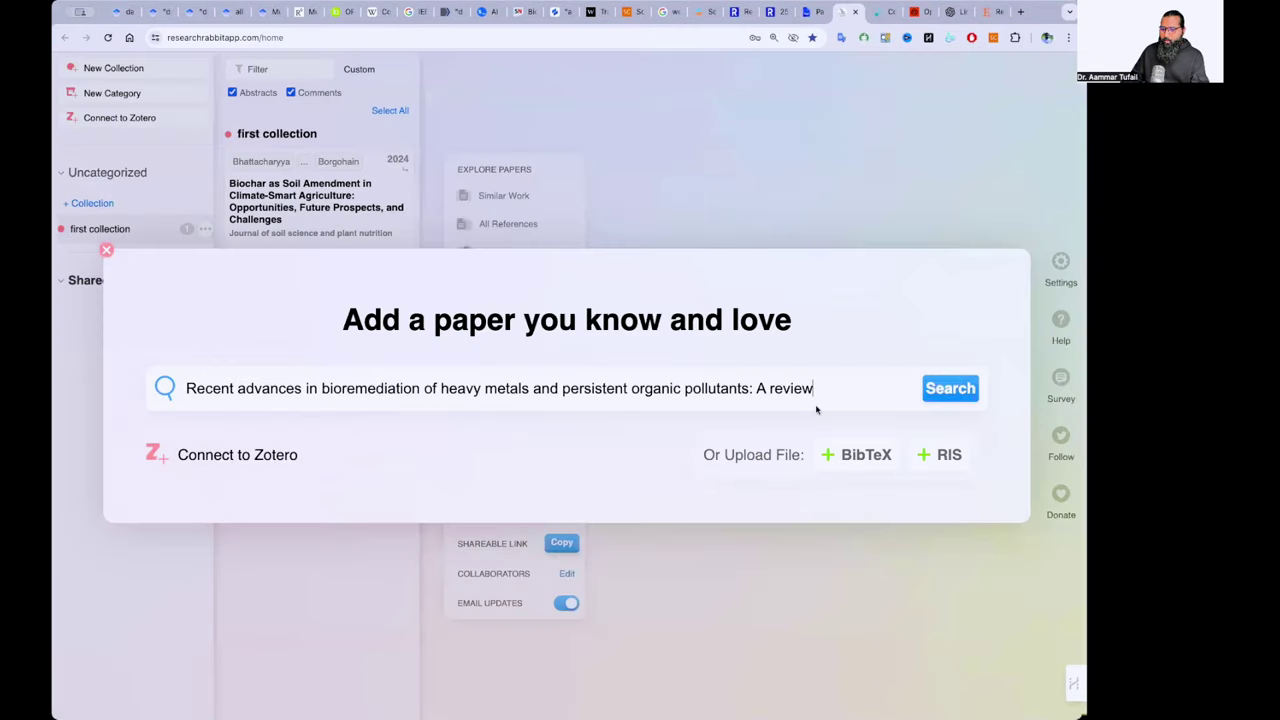
click(948, 389)
click(917, 414)
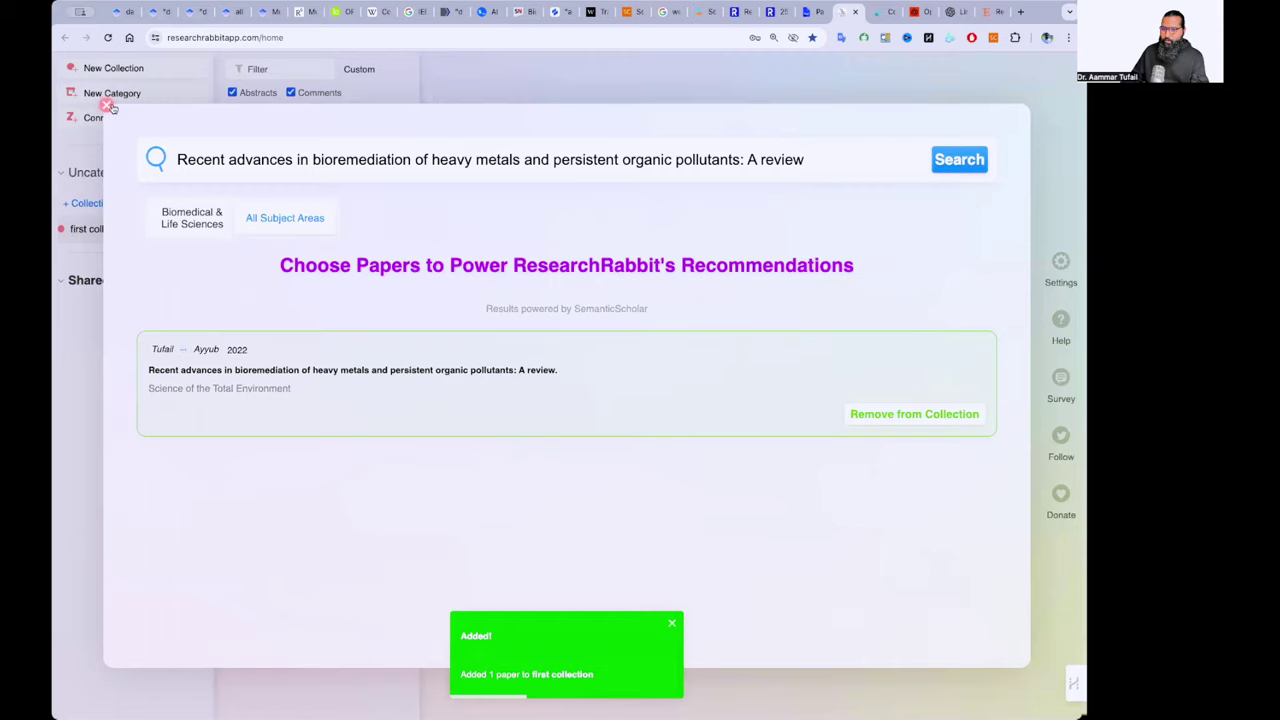
click(107, 105)
Hide abstracts and comments in the paper list, and view the detail cards of the bioremediation and biochar papers in turn
click(232, 92)
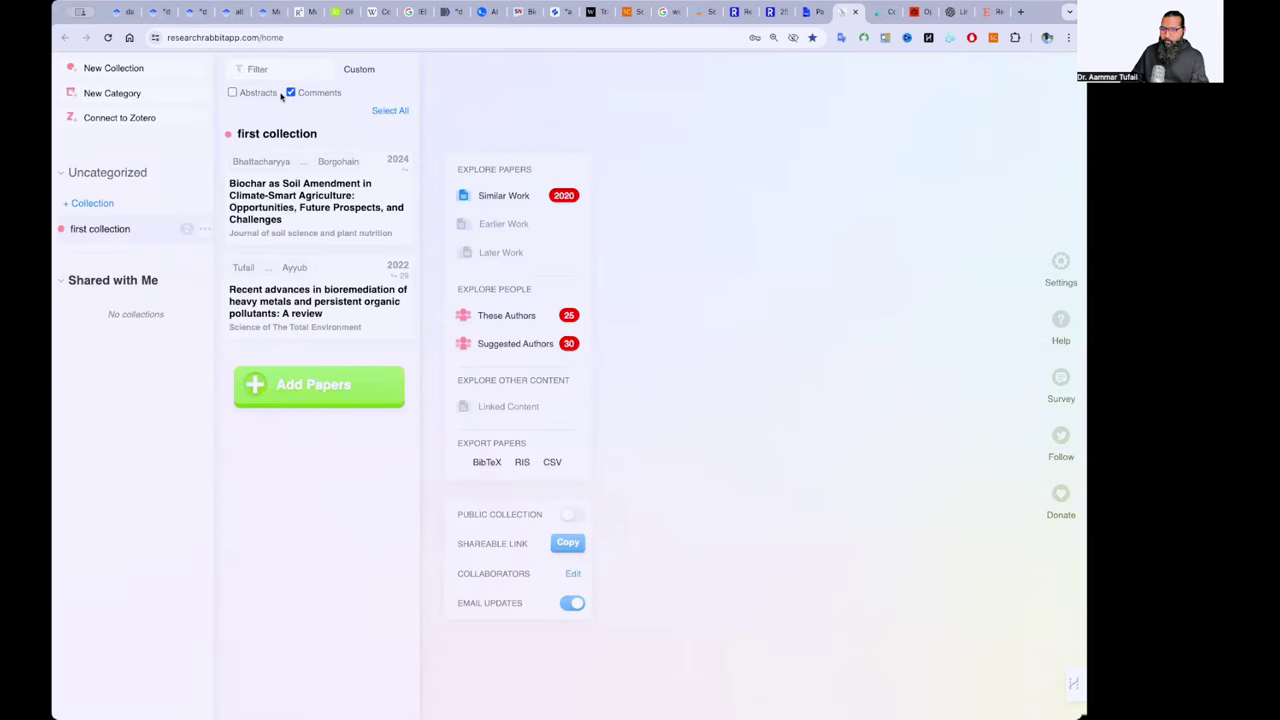
click(305, 296)
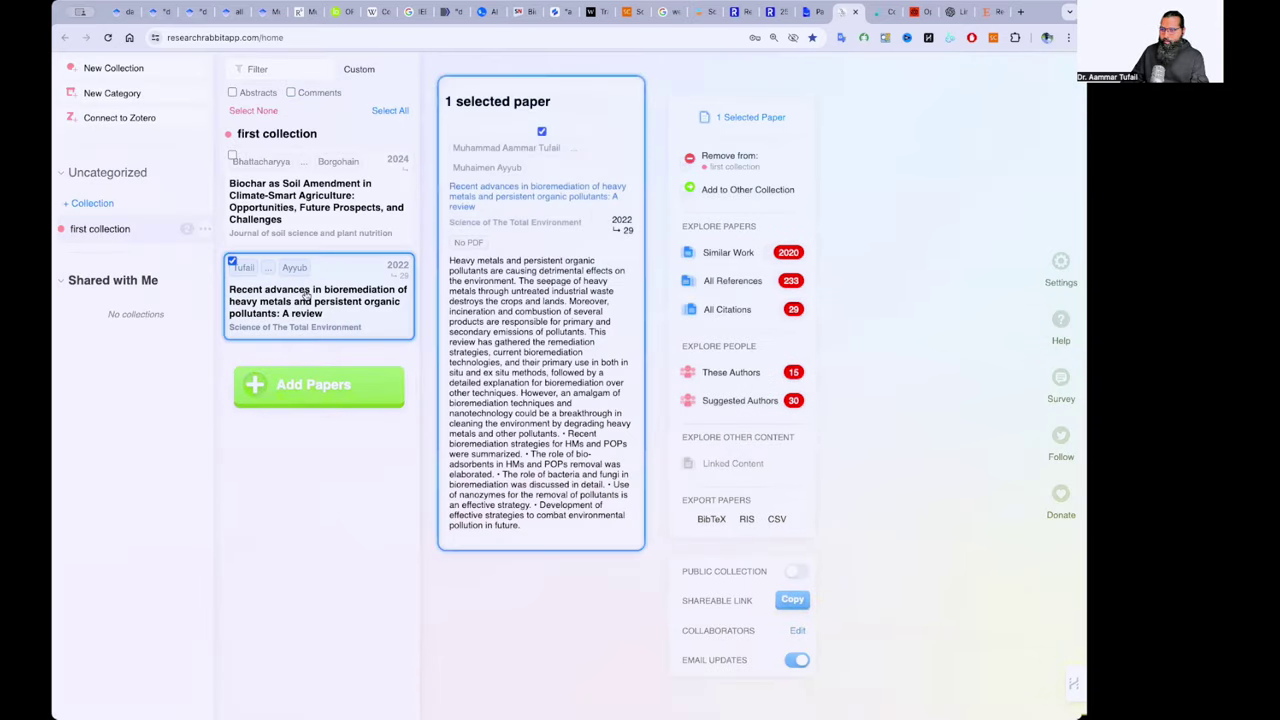
click(324, 220)
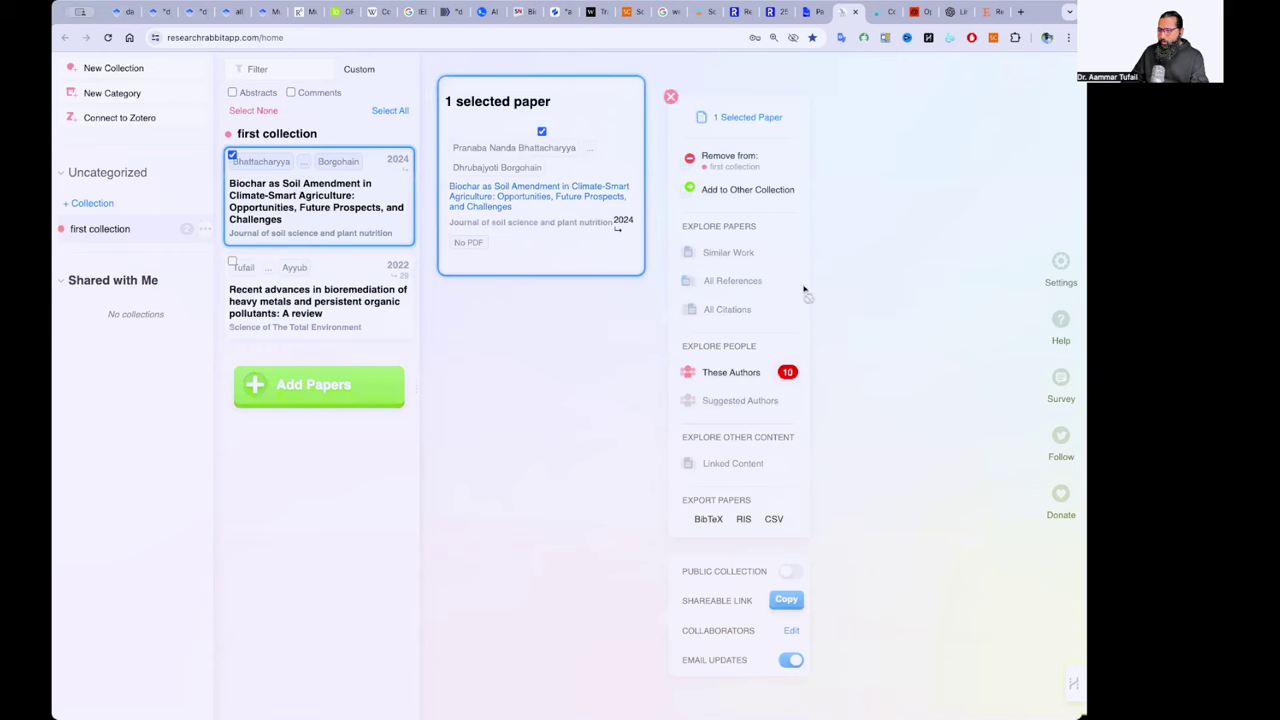
Remove the biochar paper from the first collection and open the detail card of the heavy-metal bioremediation review
click(243, 201)
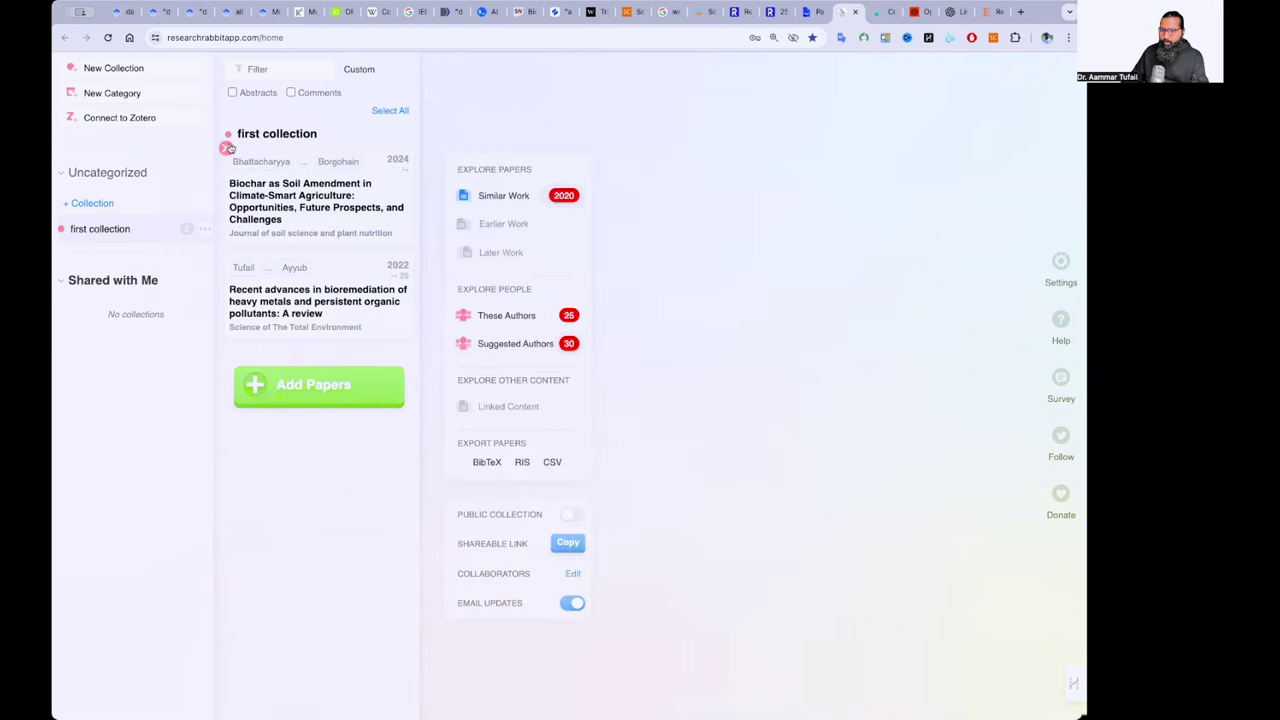
click(227, 148)
click(323, 200)
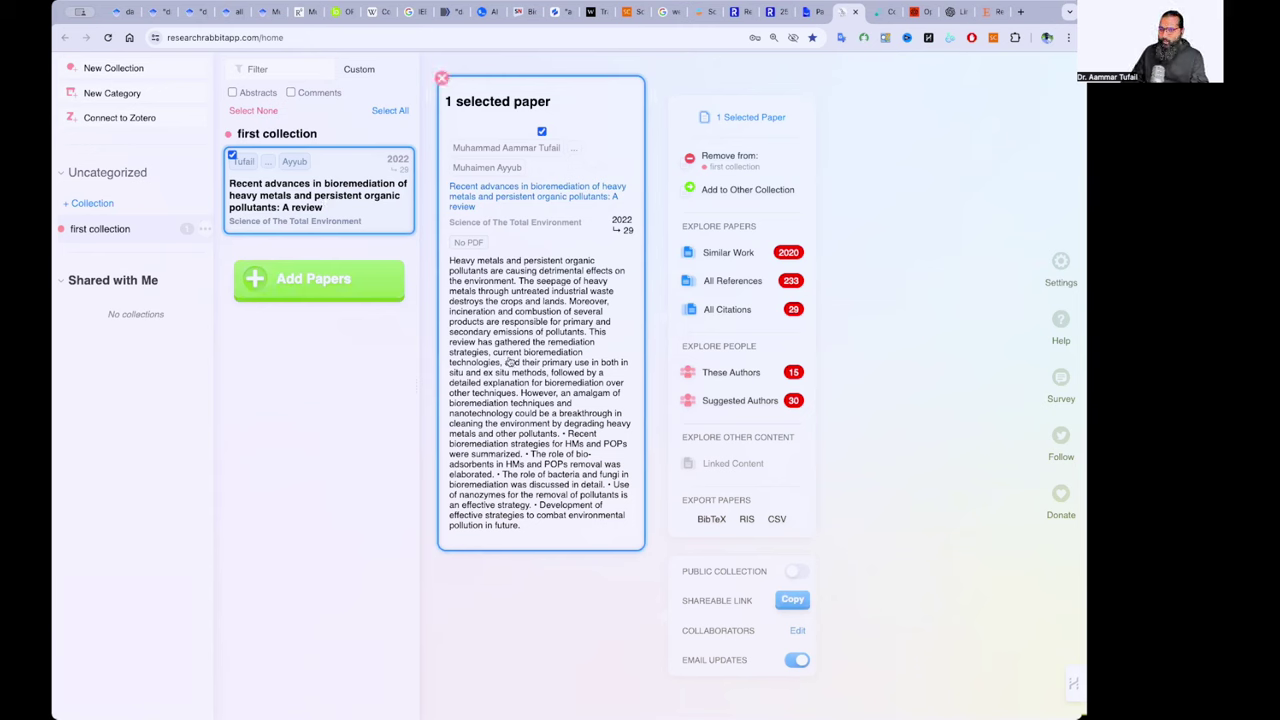
Show abstracts and comments in the collection's paper list, and open and close the comment field under the bioremediation review
click(246, 93)
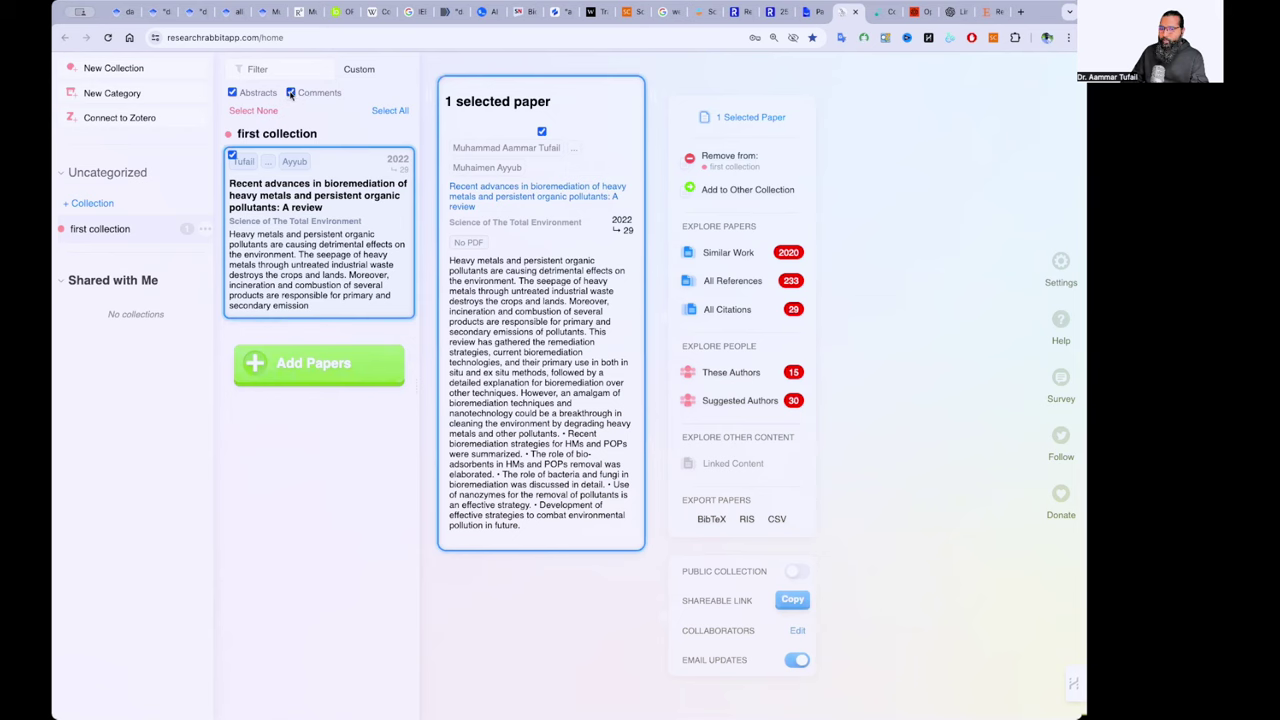
click(290, 92)
click(252, 316)
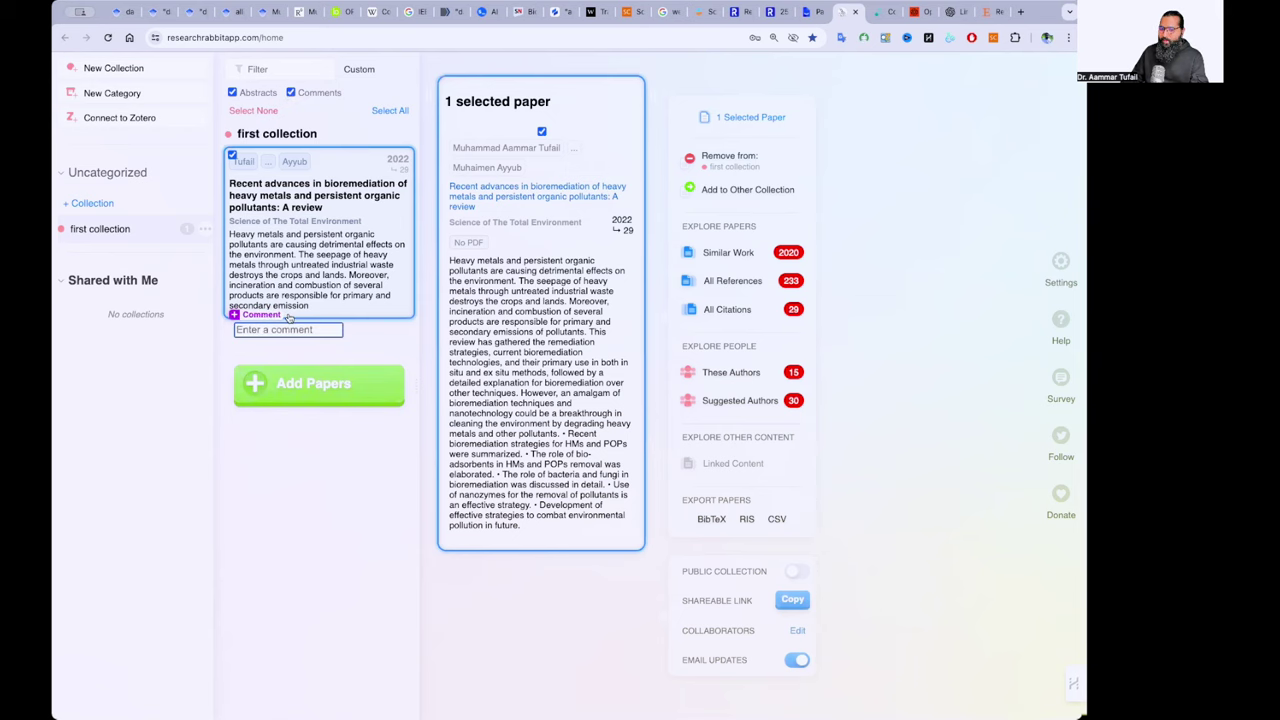
click(306, 272)
click(307, 271)
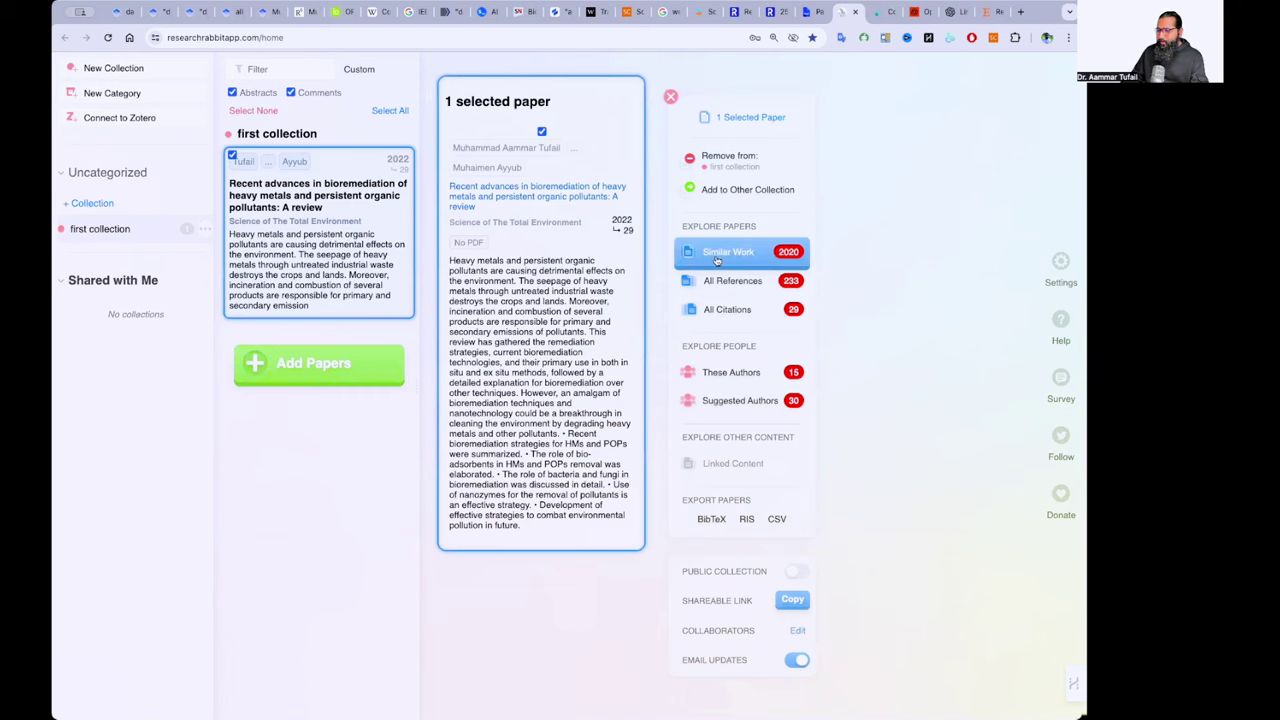
Open the similar work for the bioremediation review and examine how its papers connect in the network graph
click(728, 255)
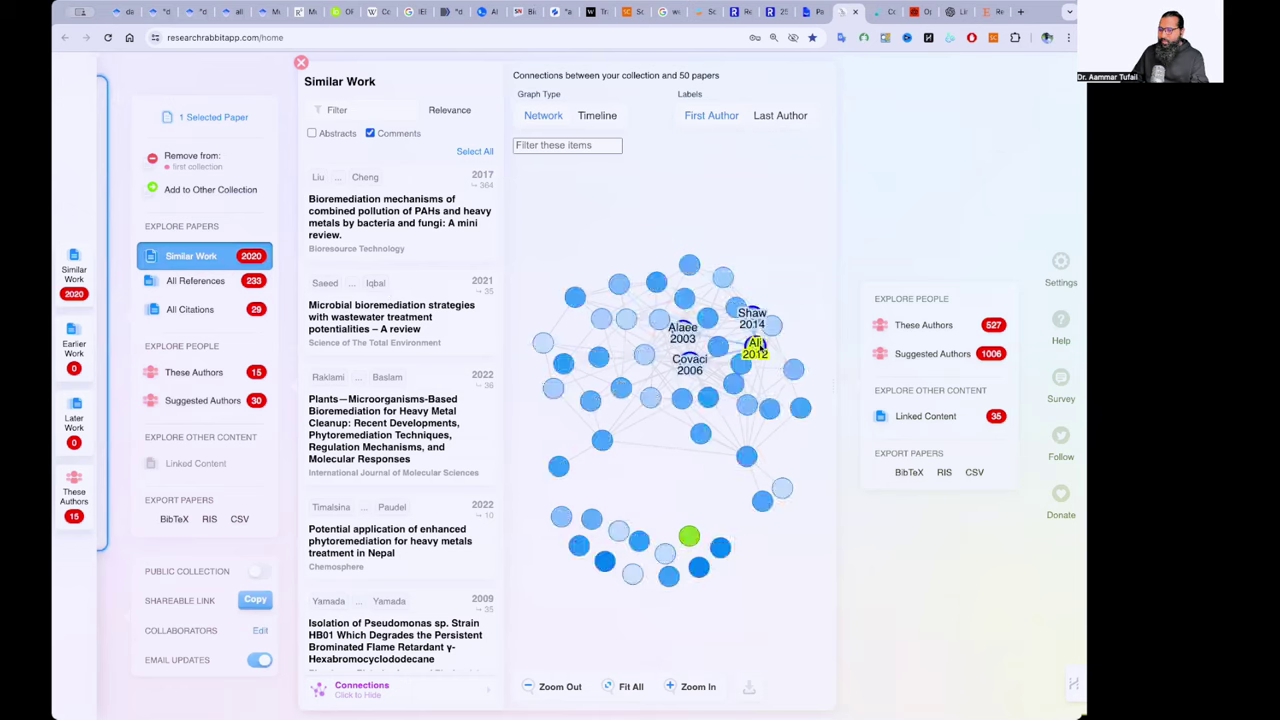
mouse_move(638, 557)
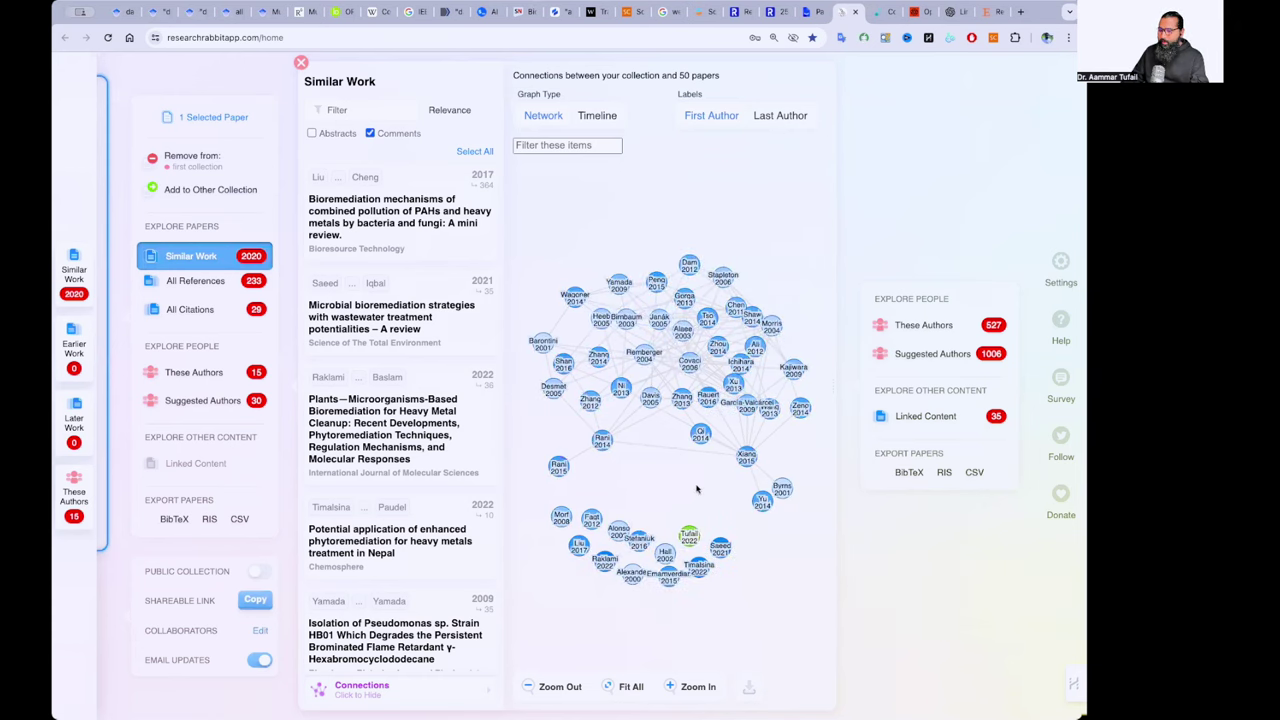
click(689, 535)
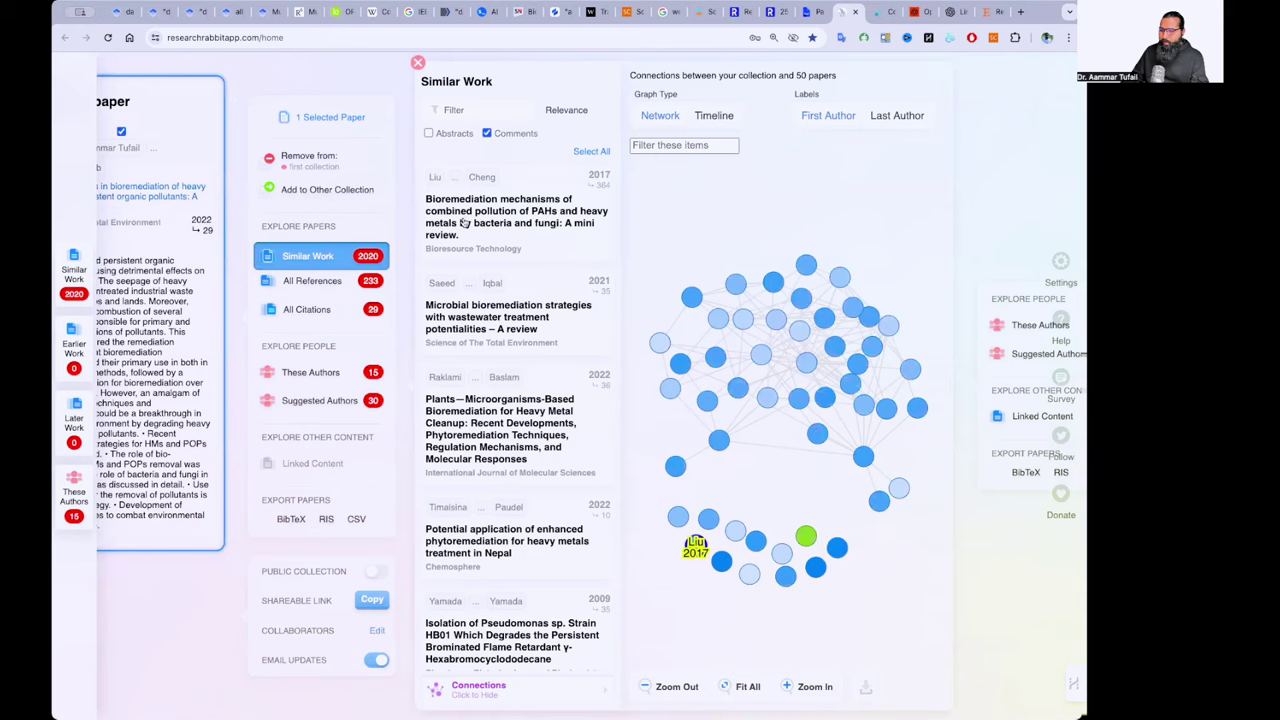
Explore similar work for the 2017 PAH and heavy-metal mini review and for one paper in its network, and return to the collection
click(543, 219)
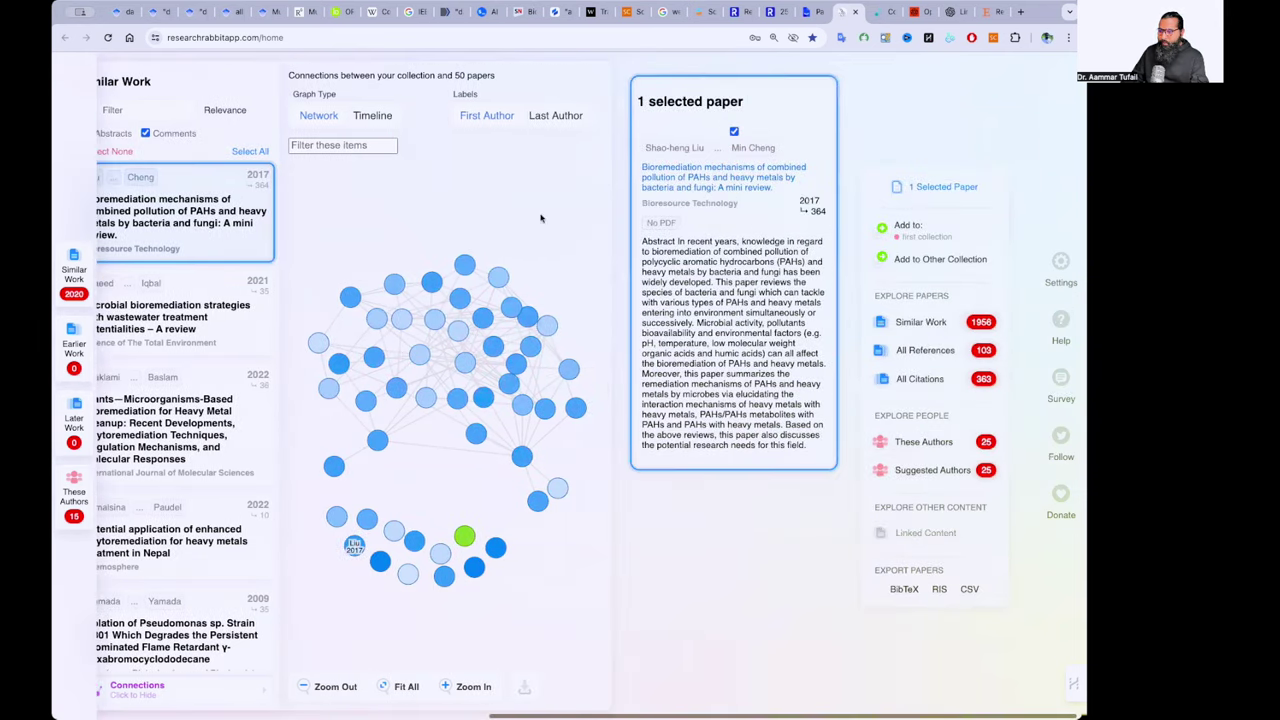
click(897, 327)
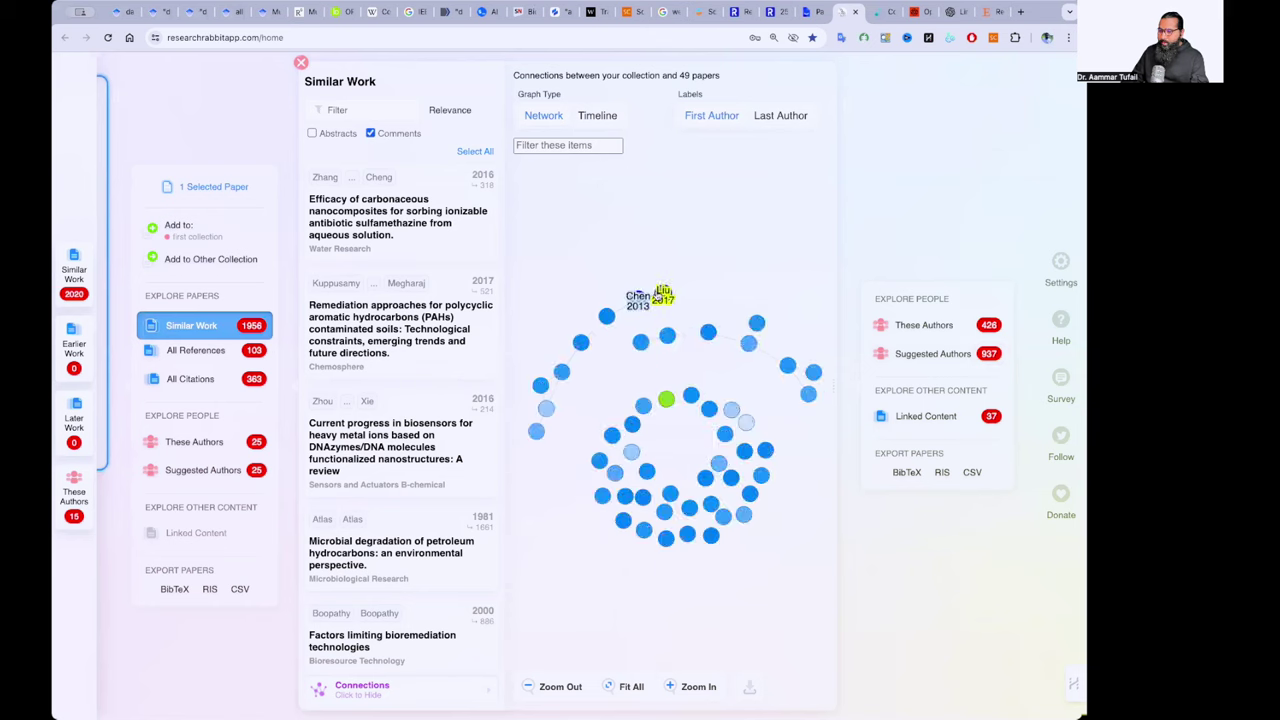
click(733, 493)
click(915, 322)
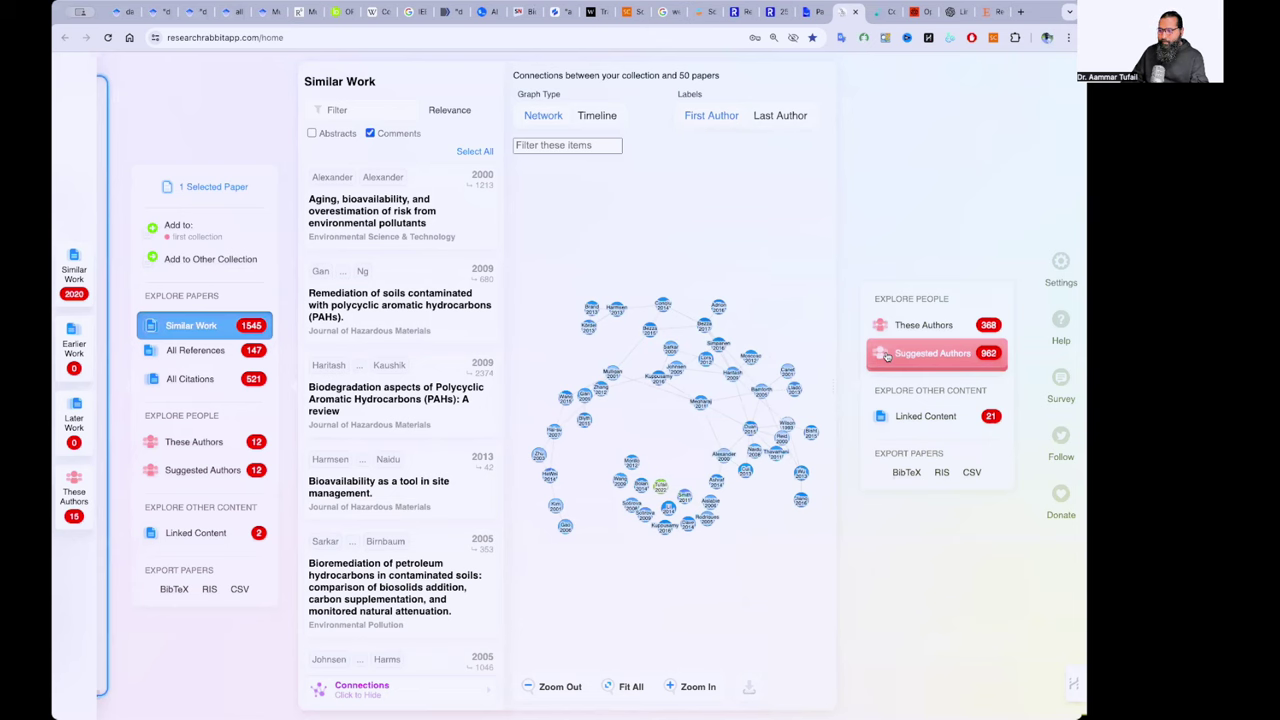
scroll(345, 305, left, 10)
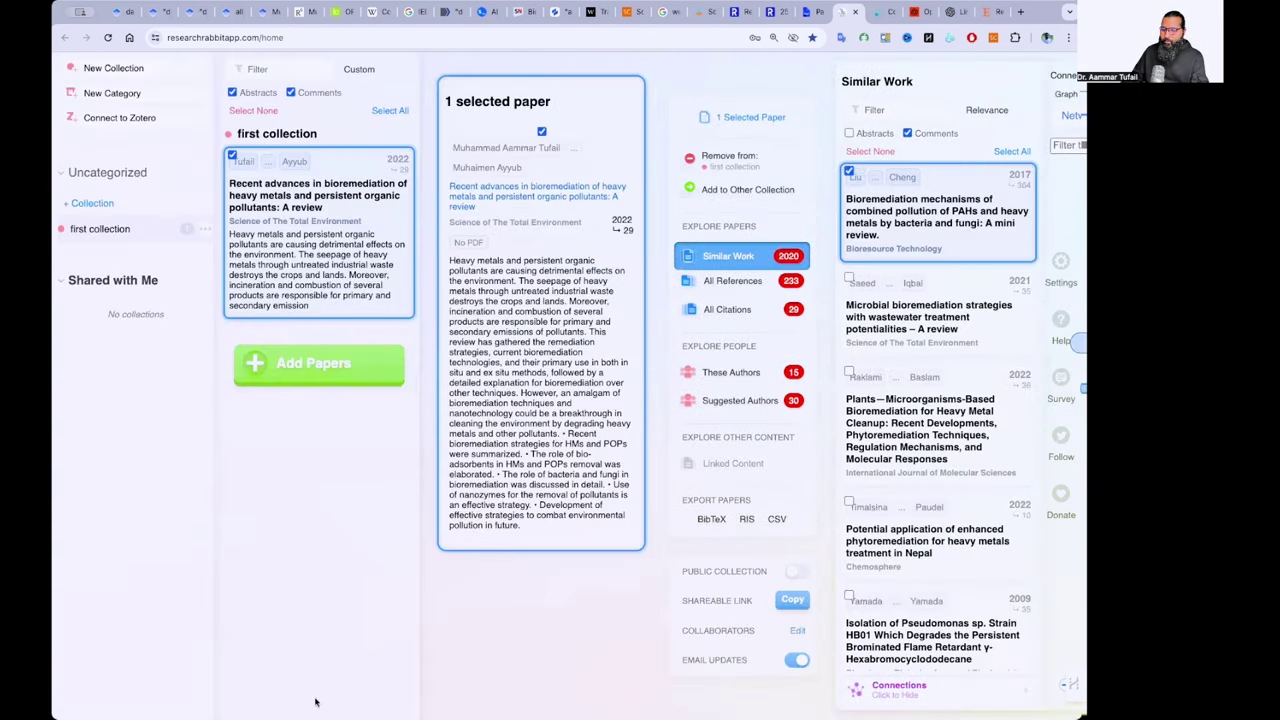
scroll(322, 677, right, 10)
scroll(320, 633, left, 10)
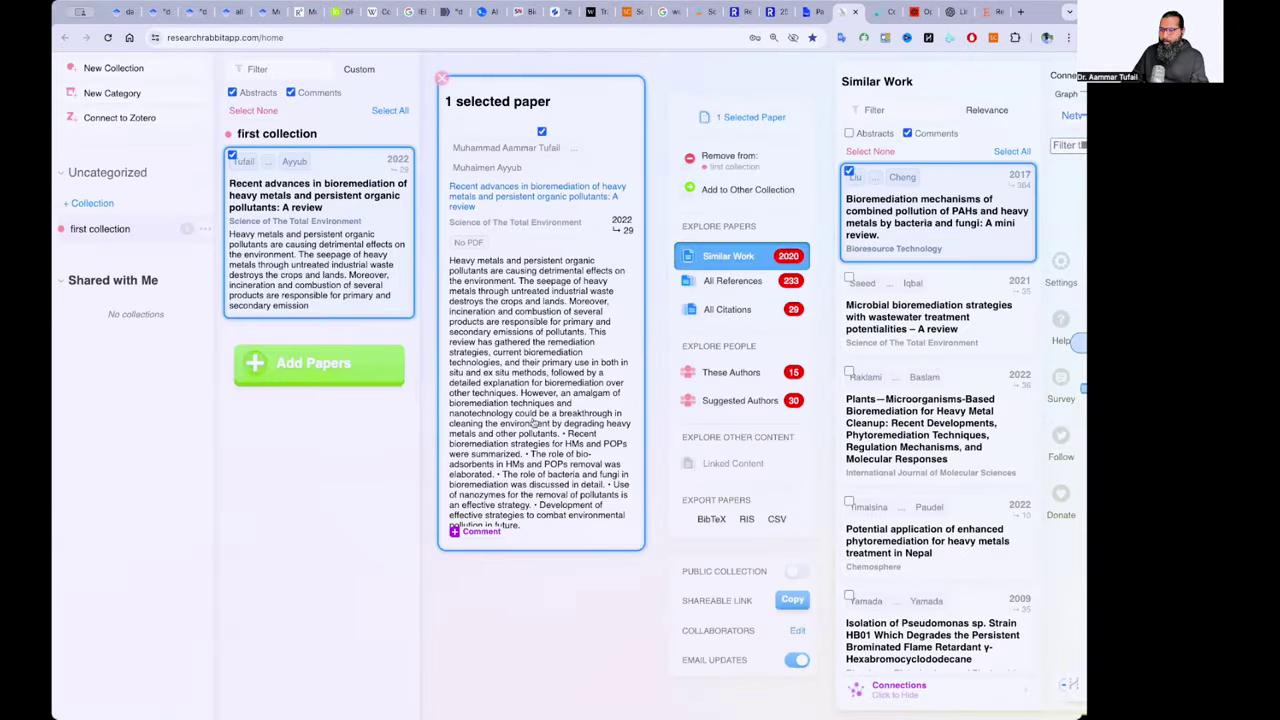
Reopen the similar work from the collection's exploration options and return to the collection overview
click(727, 256)
click(568, 258)
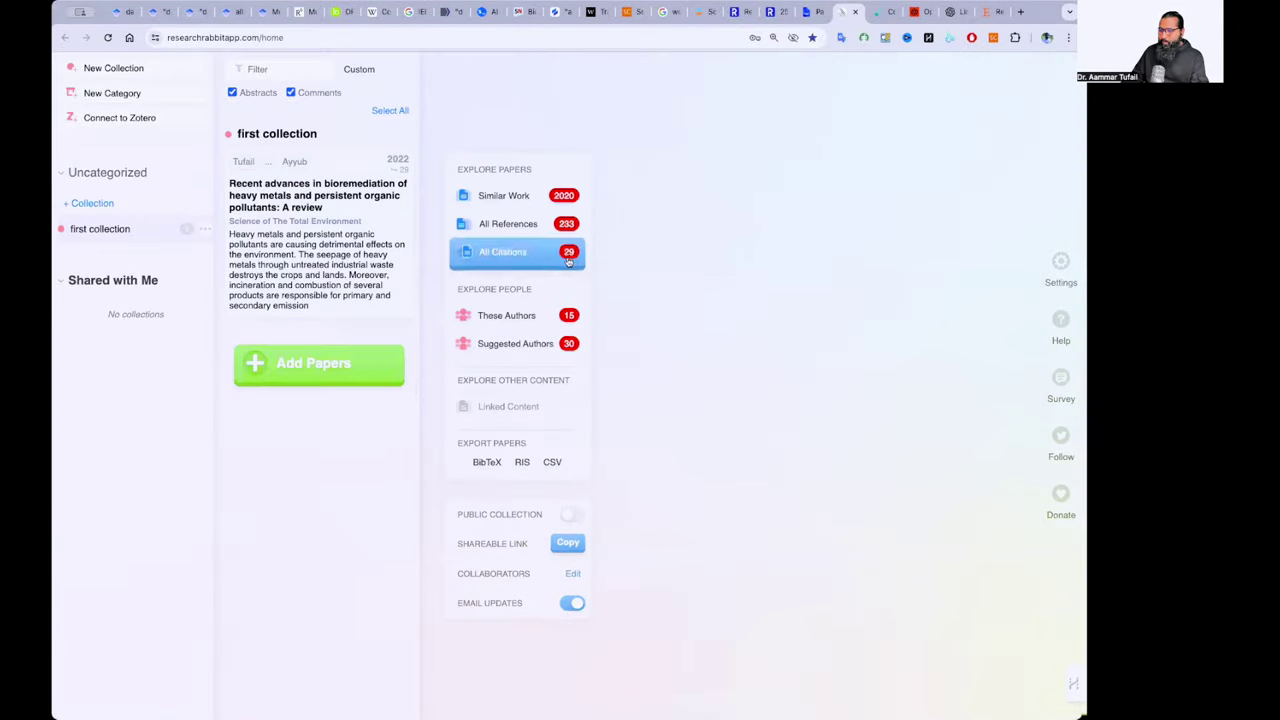
click(503, 195)
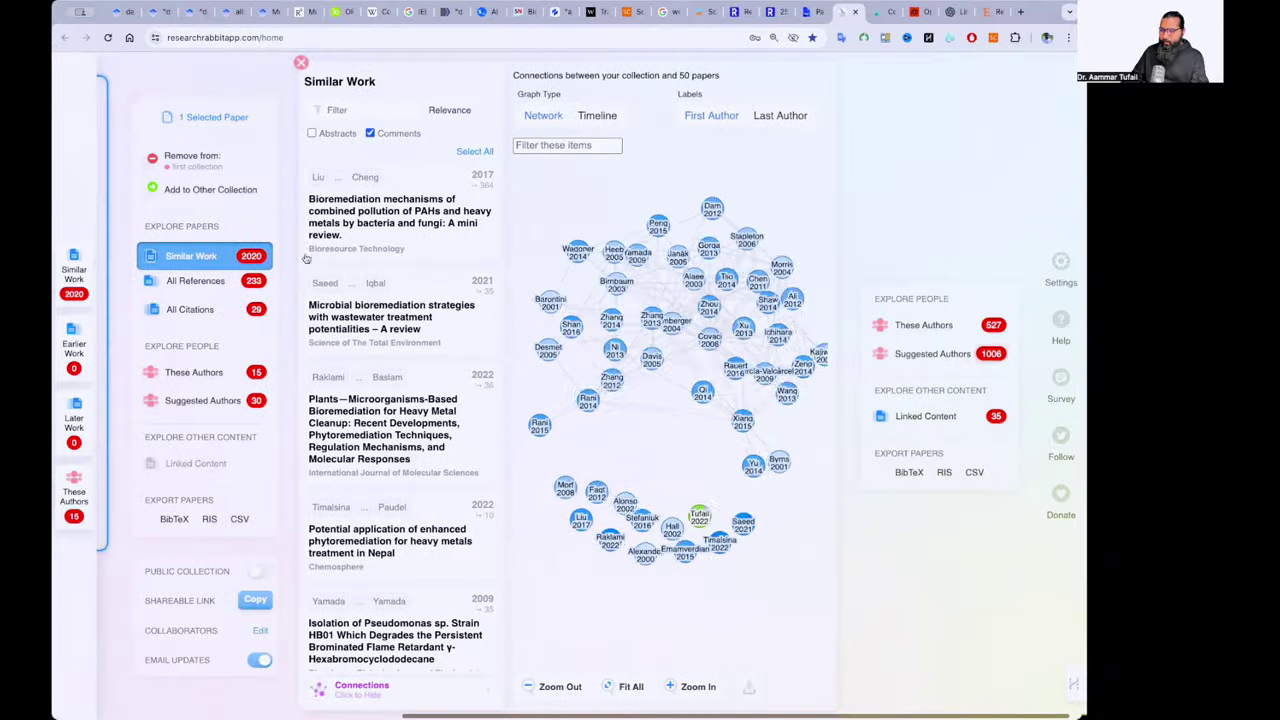
scroll(306, 259, left, 15)
click(297, 260)
click(482, 254)
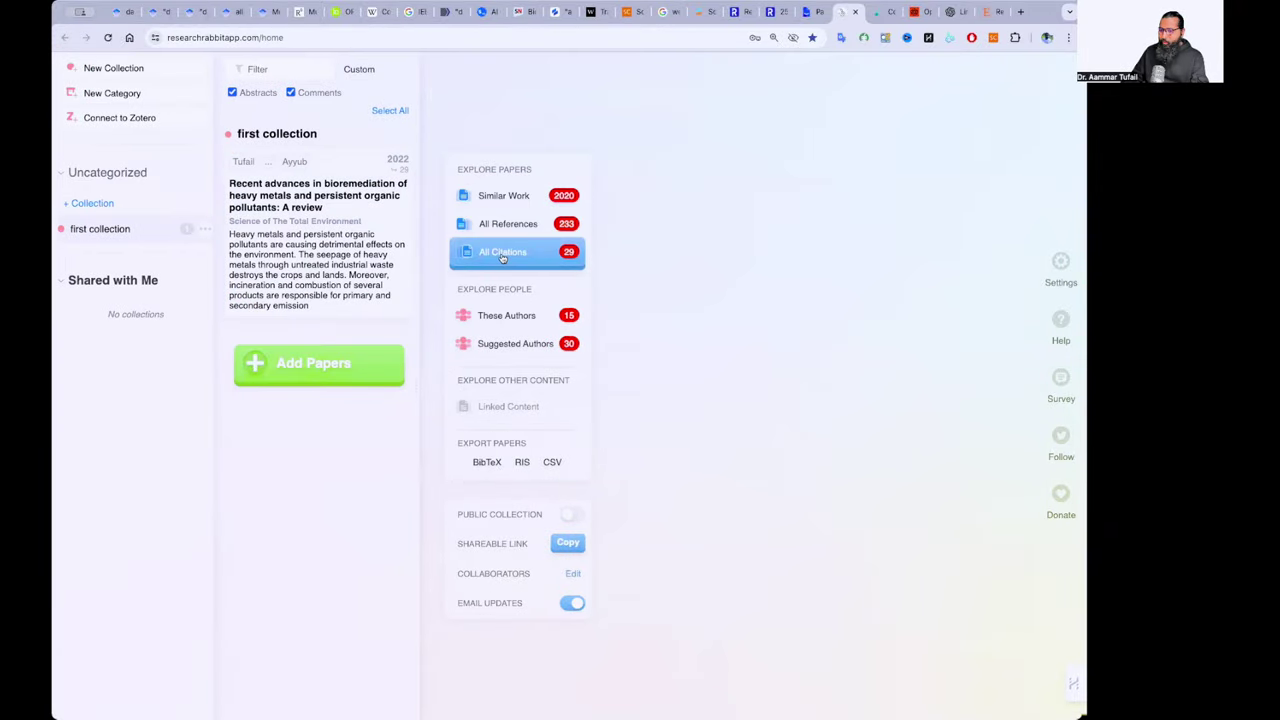
View all papers citing the bioremediation review and go back to the collection
click(502, 256)
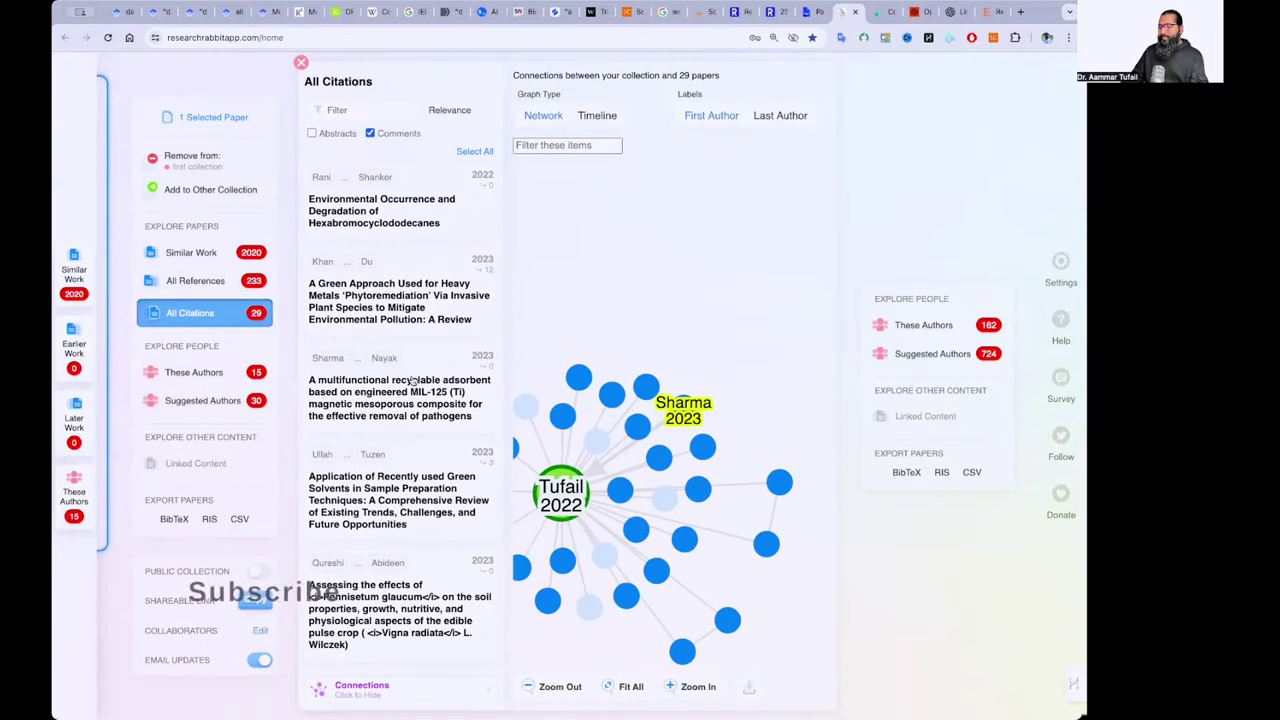
scroll(410, 382, left, 10)
click(326, 234)
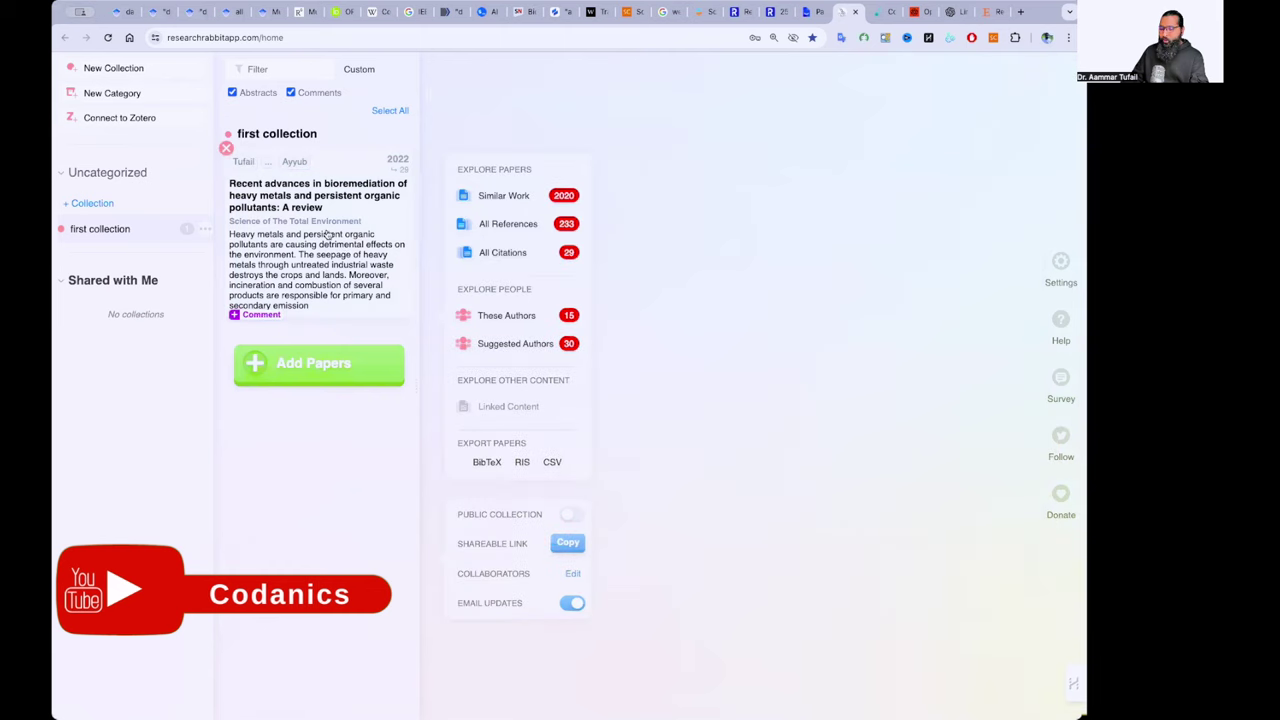
Bring up the review's similar work again and browse the list of suggested papers
click(503, 195)
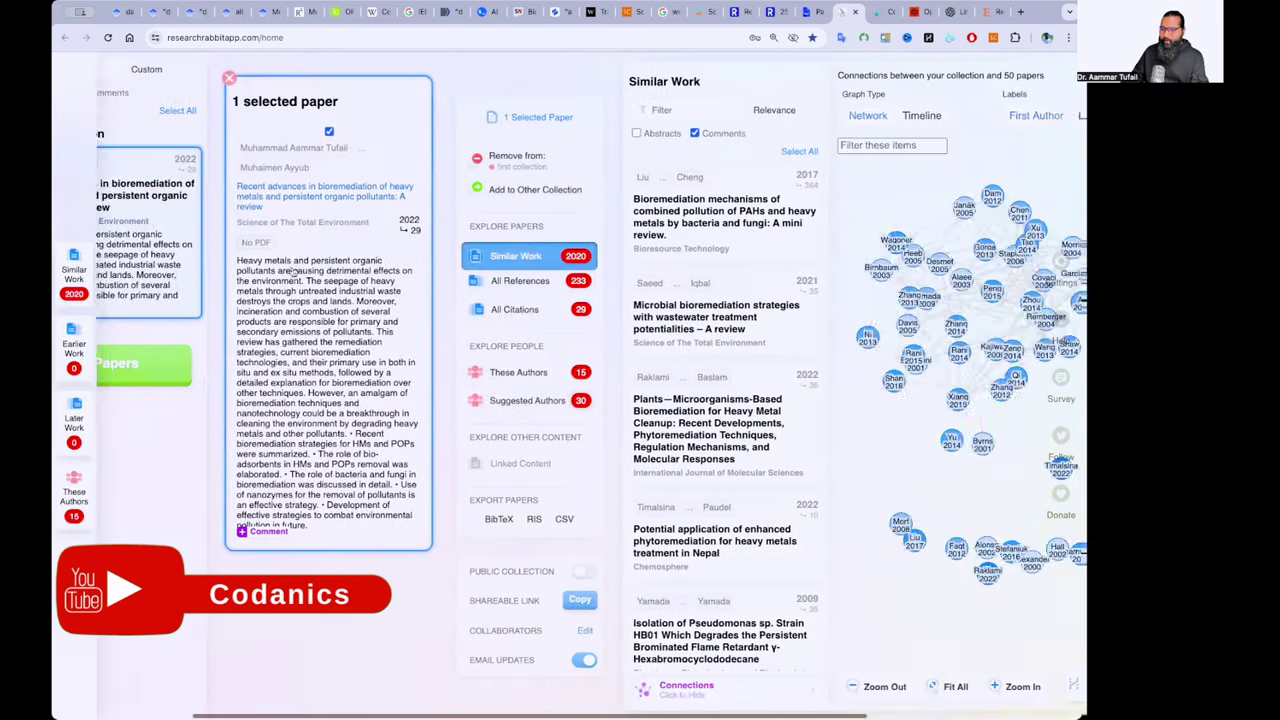
scroll(378, 470, left, 6)
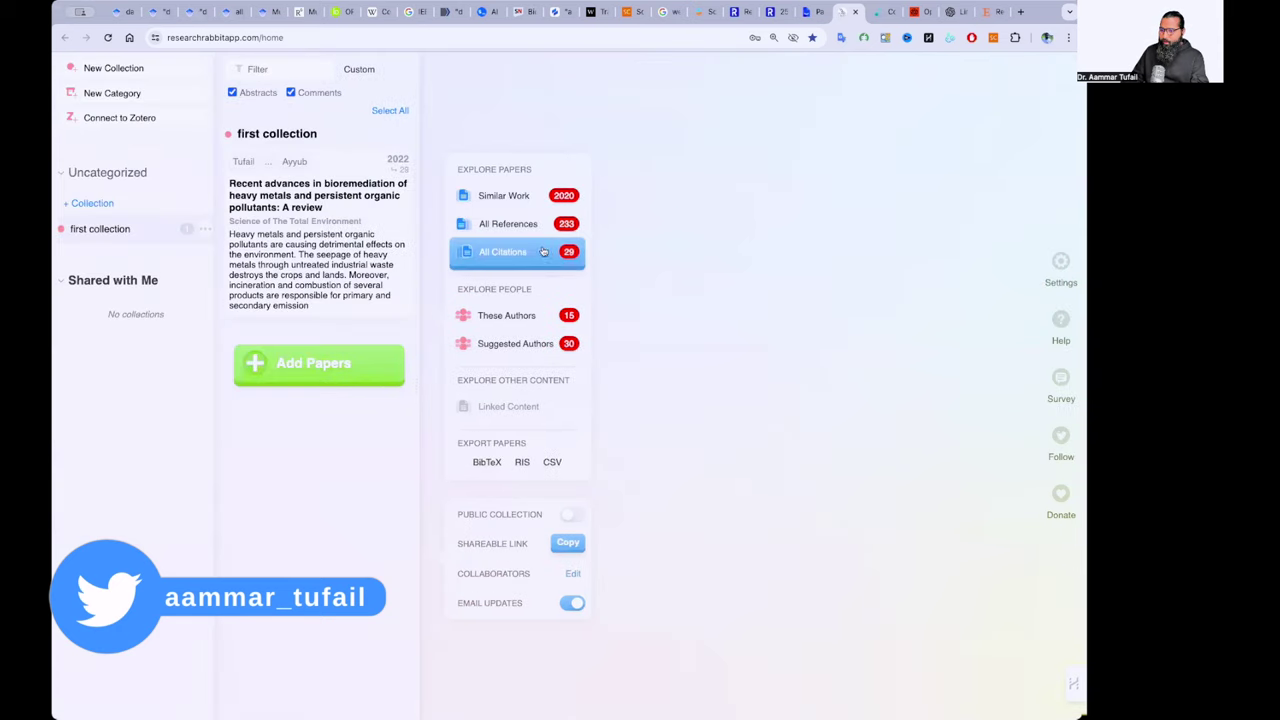
click(503, 195)
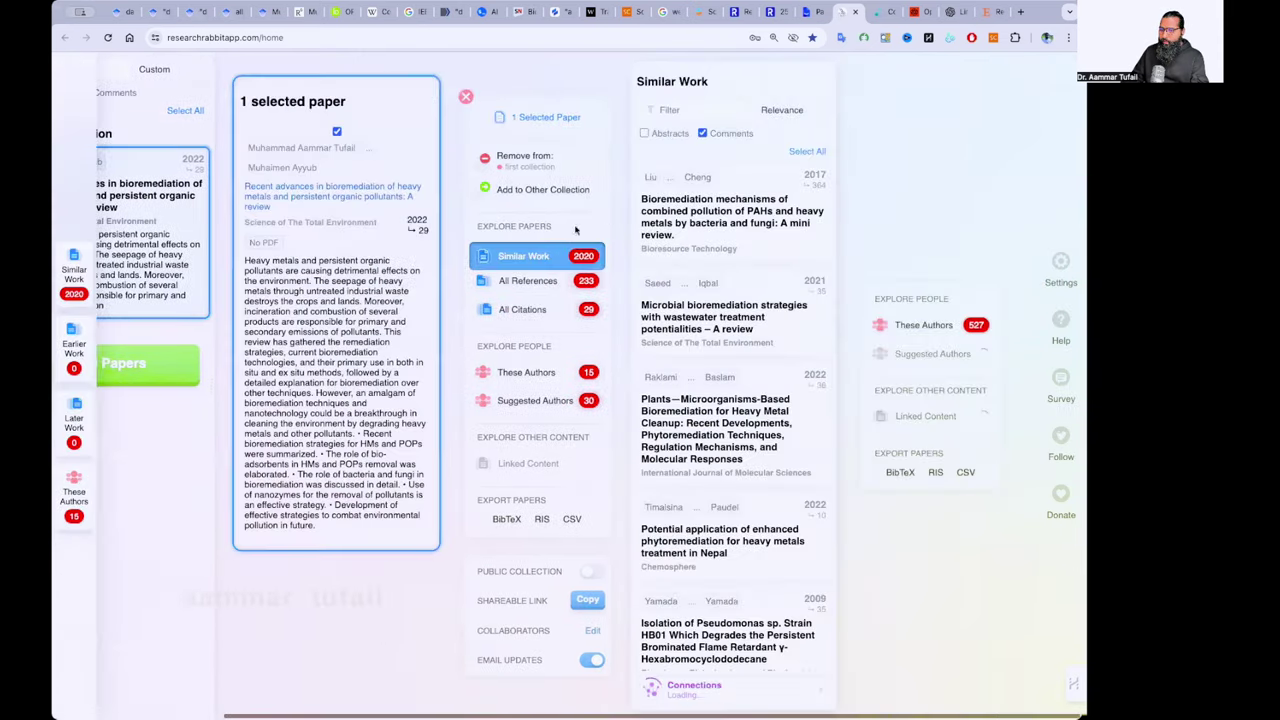
scroll(420, 410, down, 15)
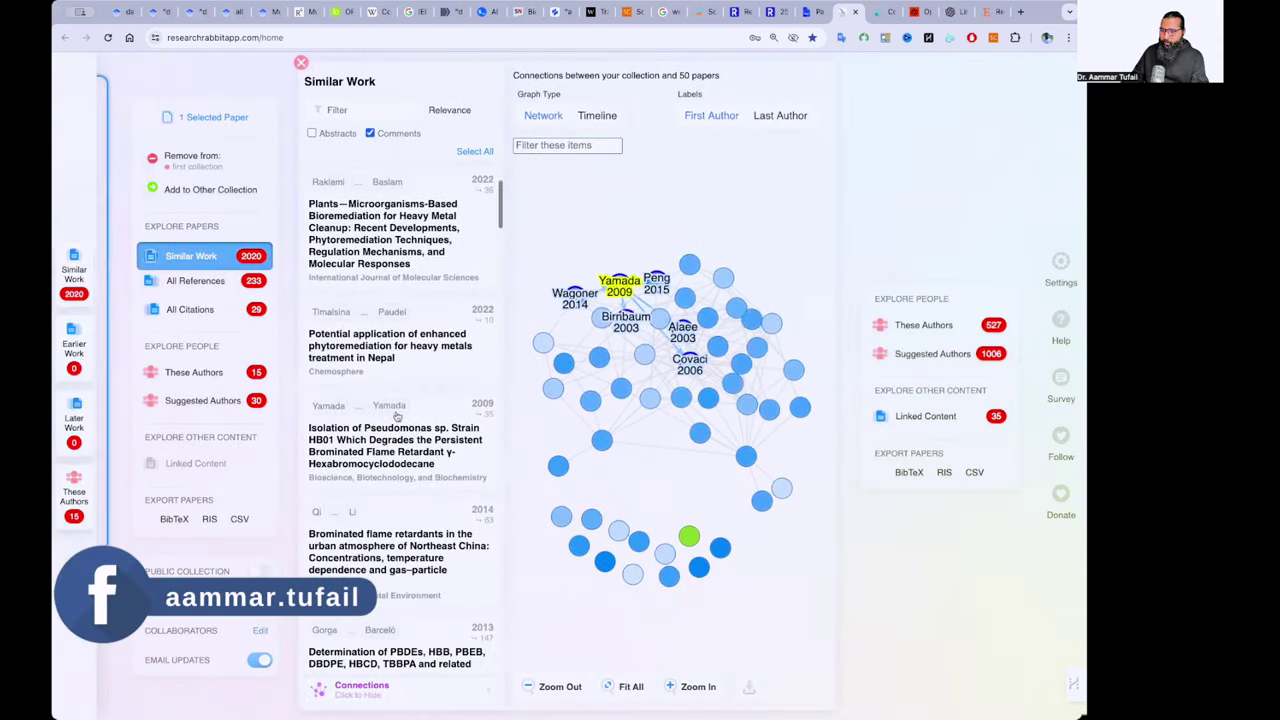
scroll(400, 416, up, 15)
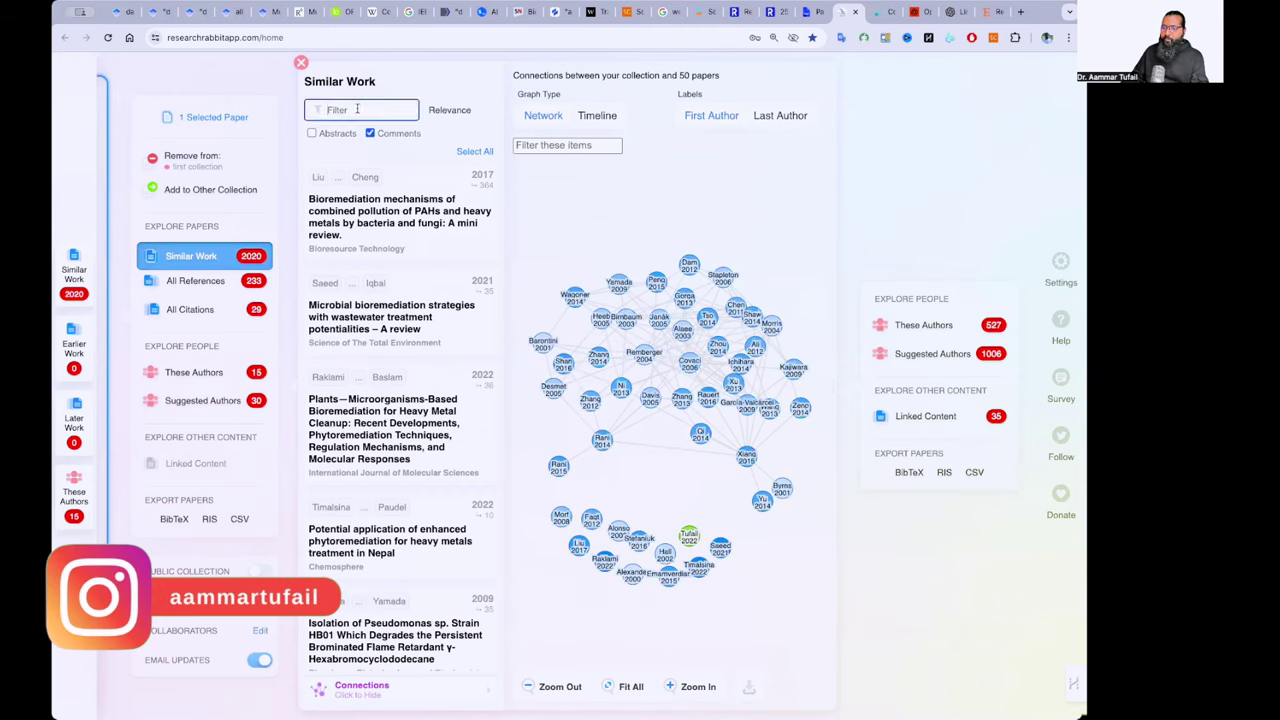
Sort the similar papers by recency and afterward by number of citations, and return to the review's exploration options
click(450, 110)
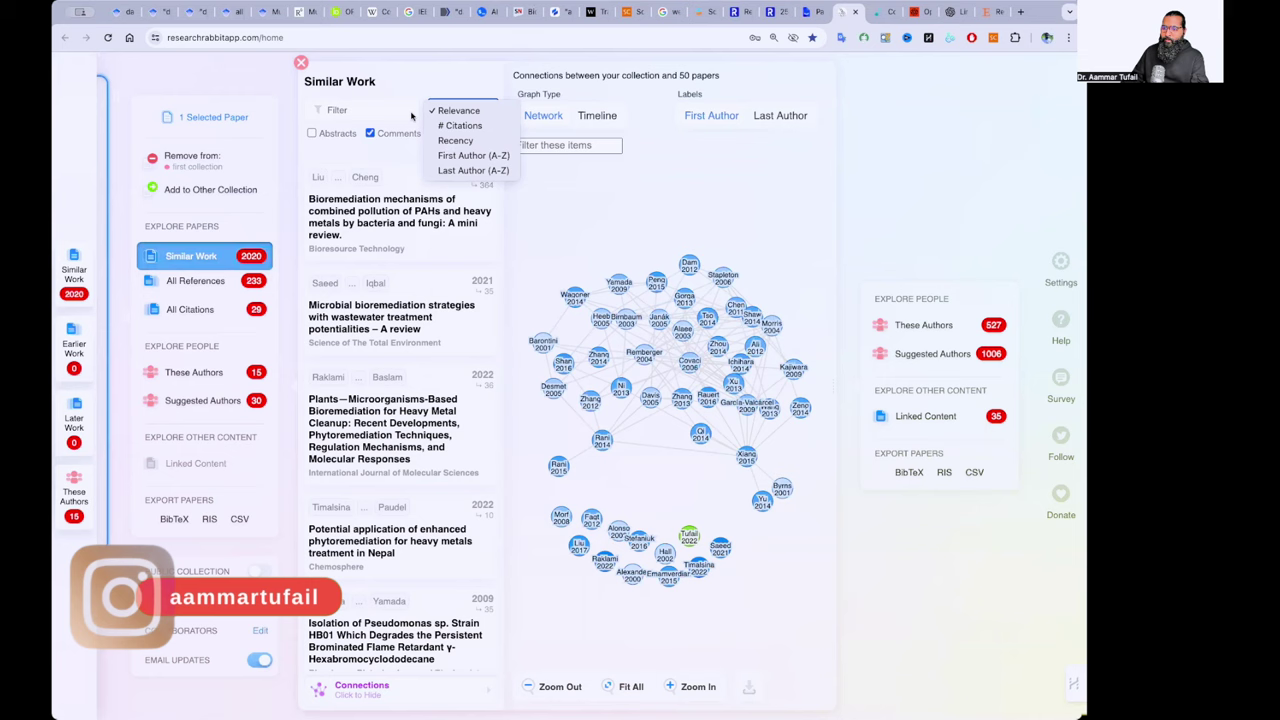
click(472, 142)
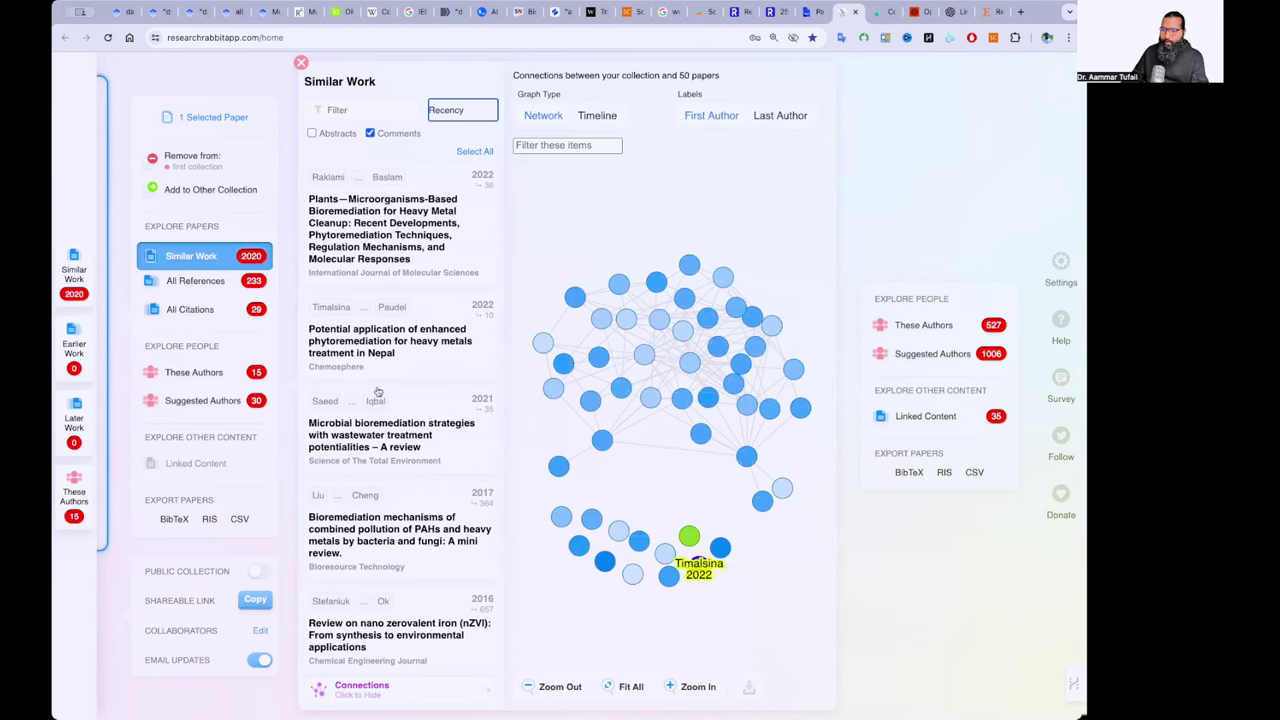
click(446, 110)
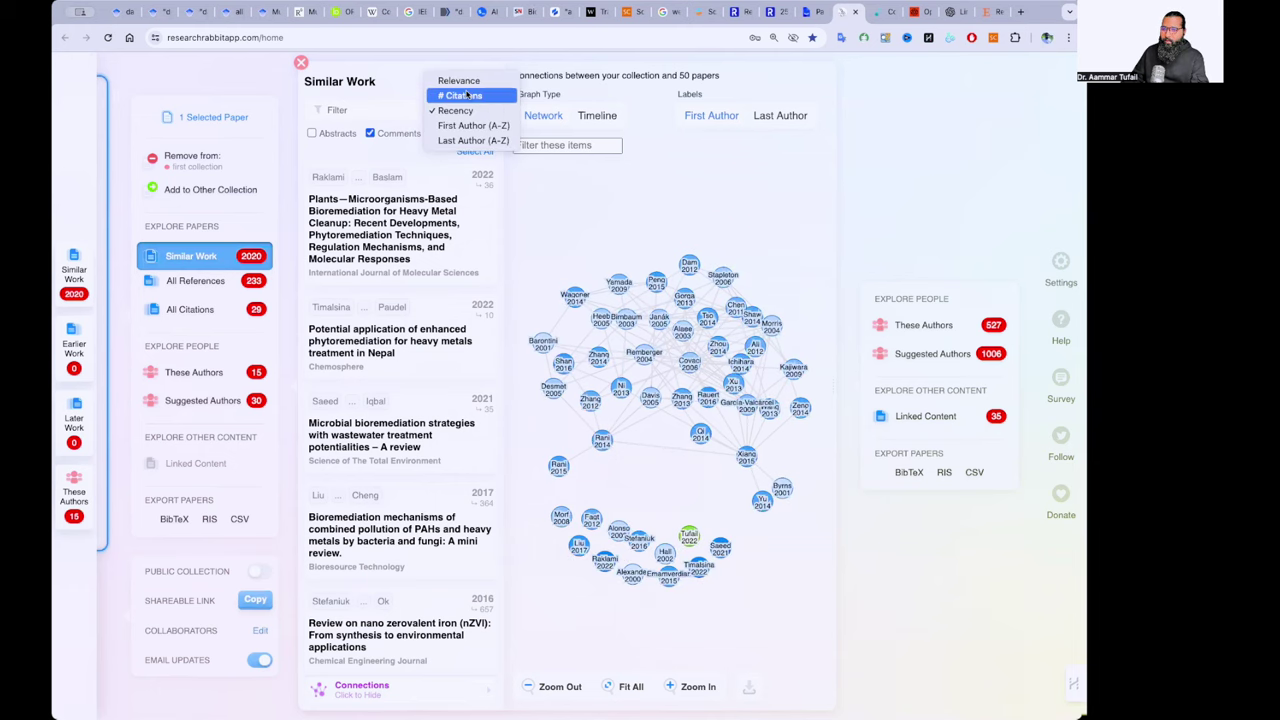
click(466, 94)
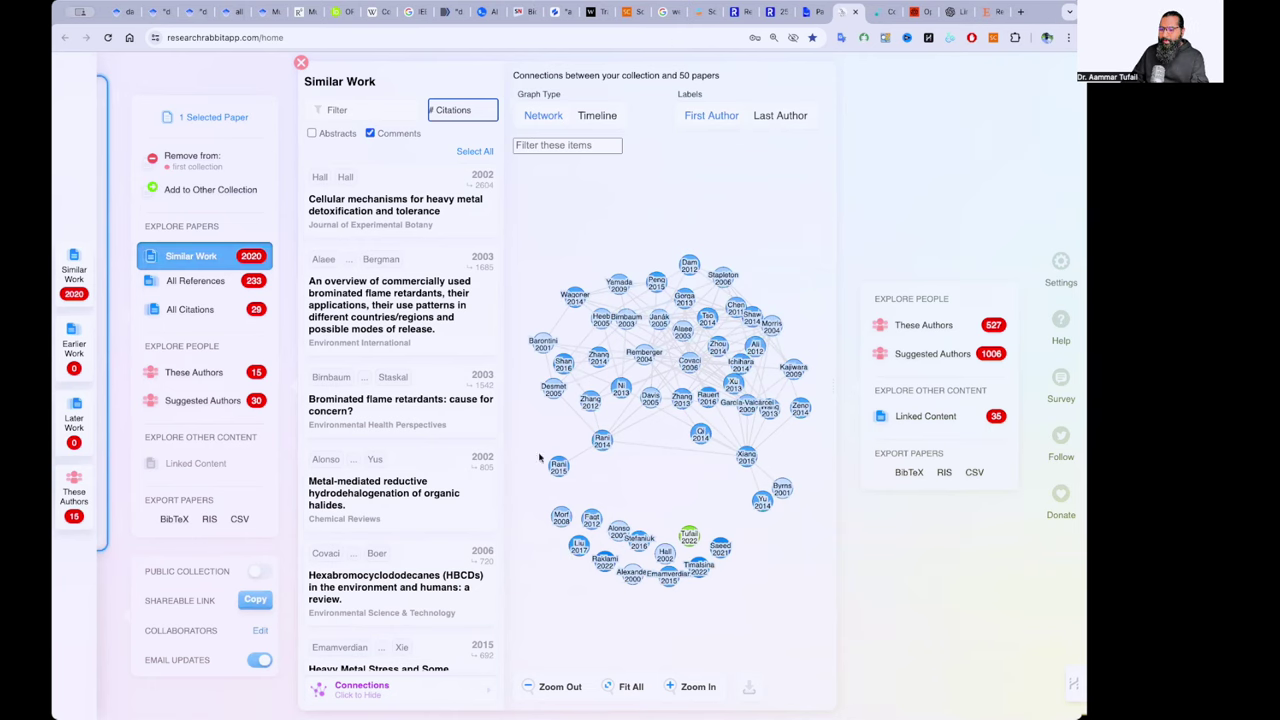
scroll(592, 292, left, 5)
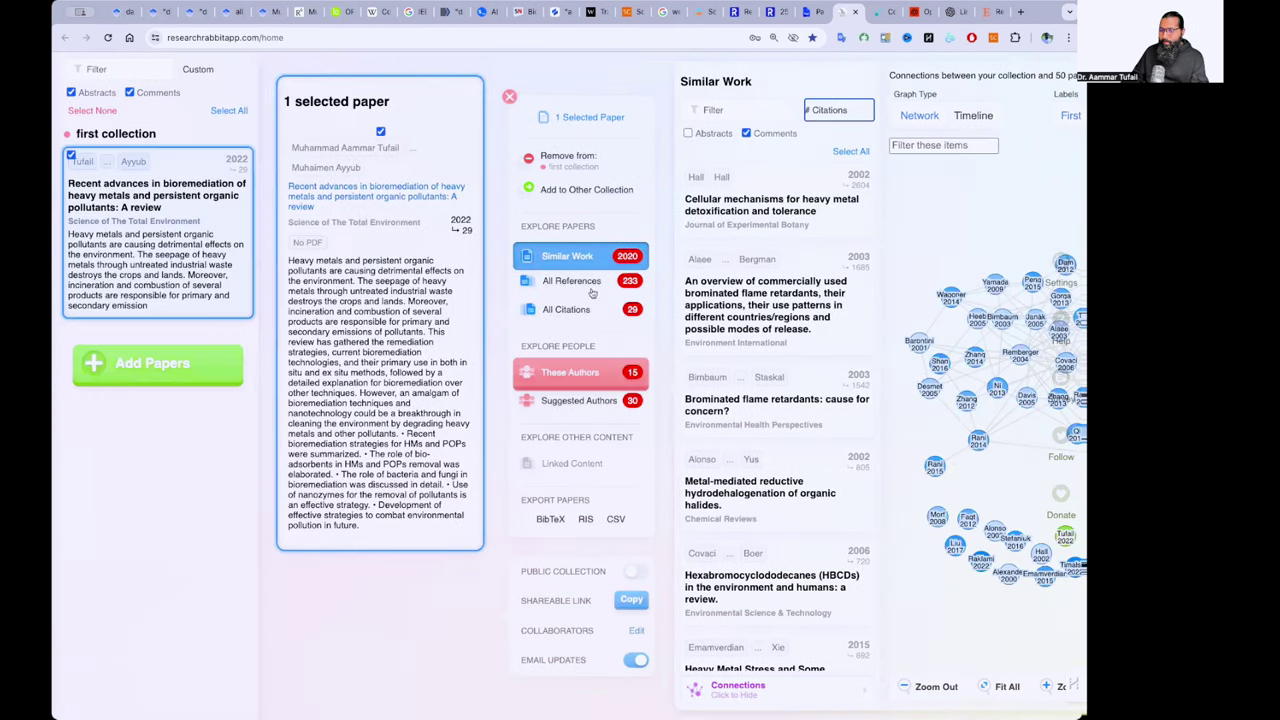